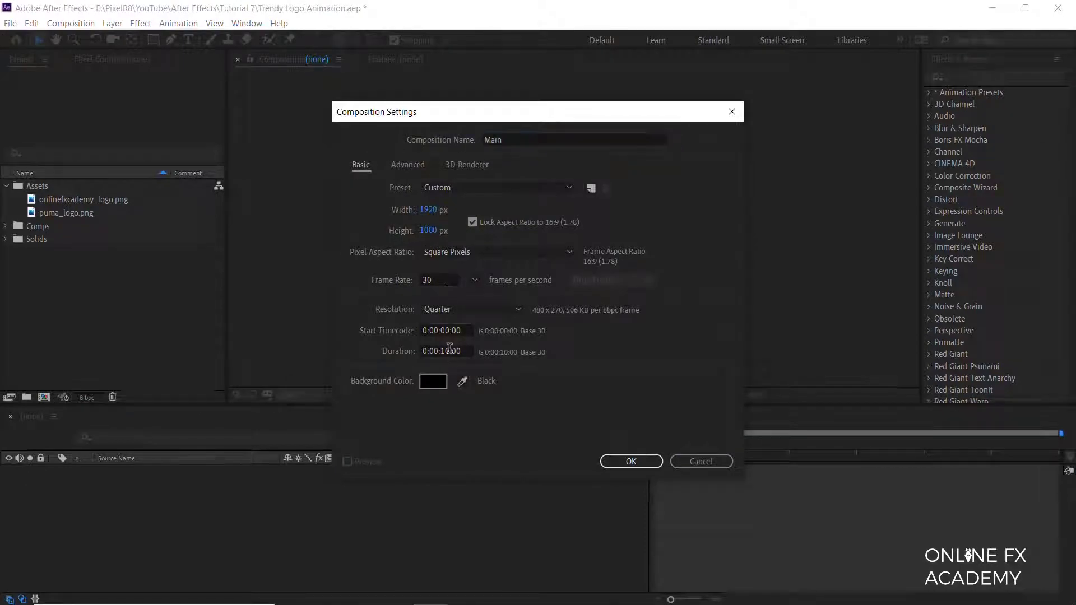
Step: Create two 1920 x 1080, 30 fps, 10-second compositions named Main and Logo
click(429, 210)
click(648, 461)
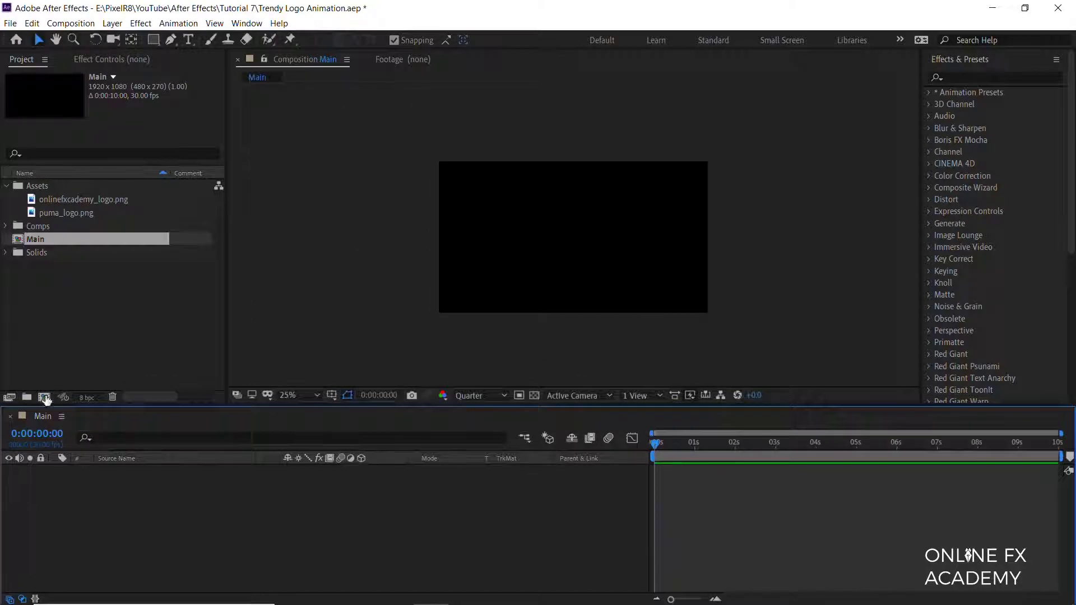
click(43, 397)
text(Logo)
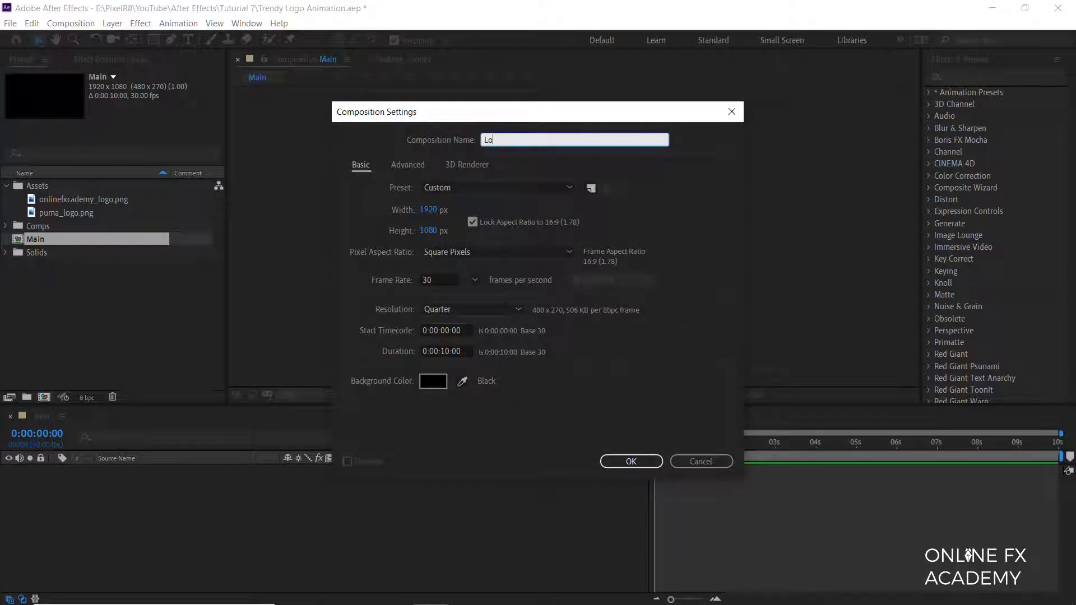
click(622, 463)
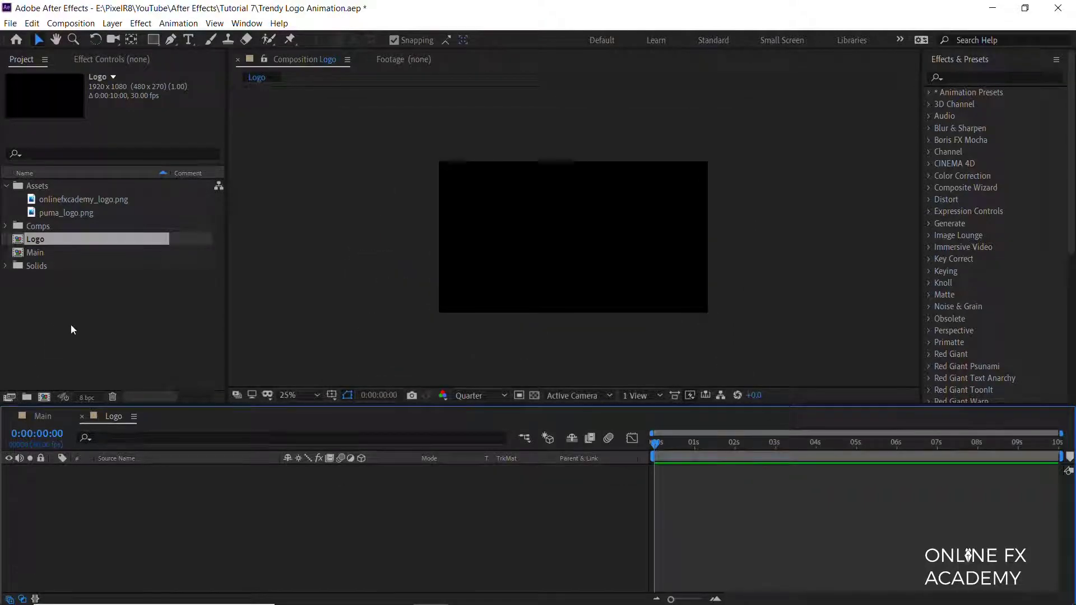
Step: Add onlinefxcademy_logo.png to the Logo composition and nest the Logo composition inside Main
drag(83, 200, 129, 502)
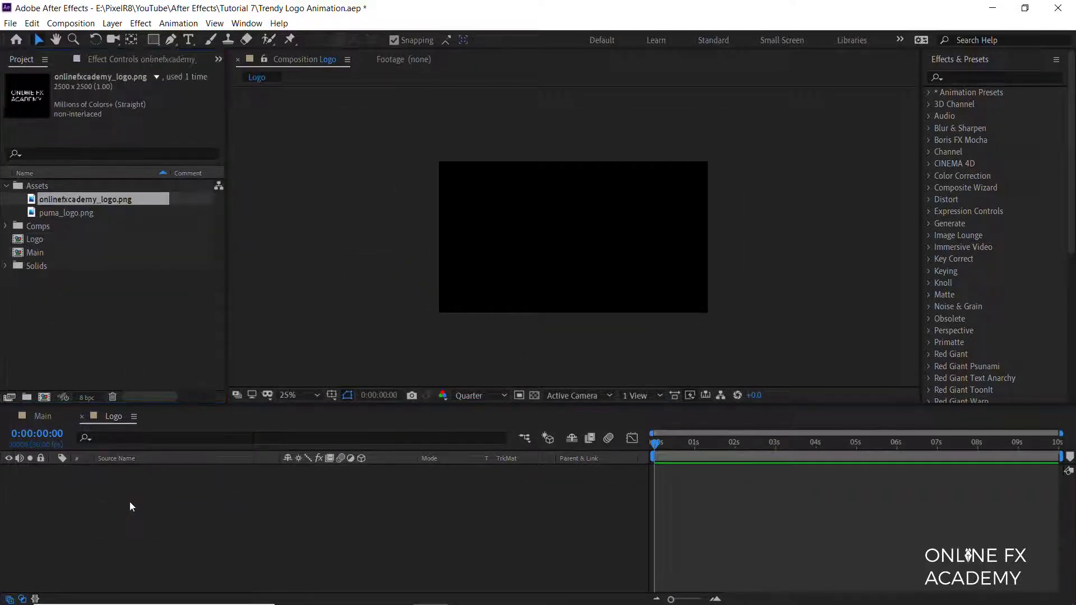
click(209, 533)
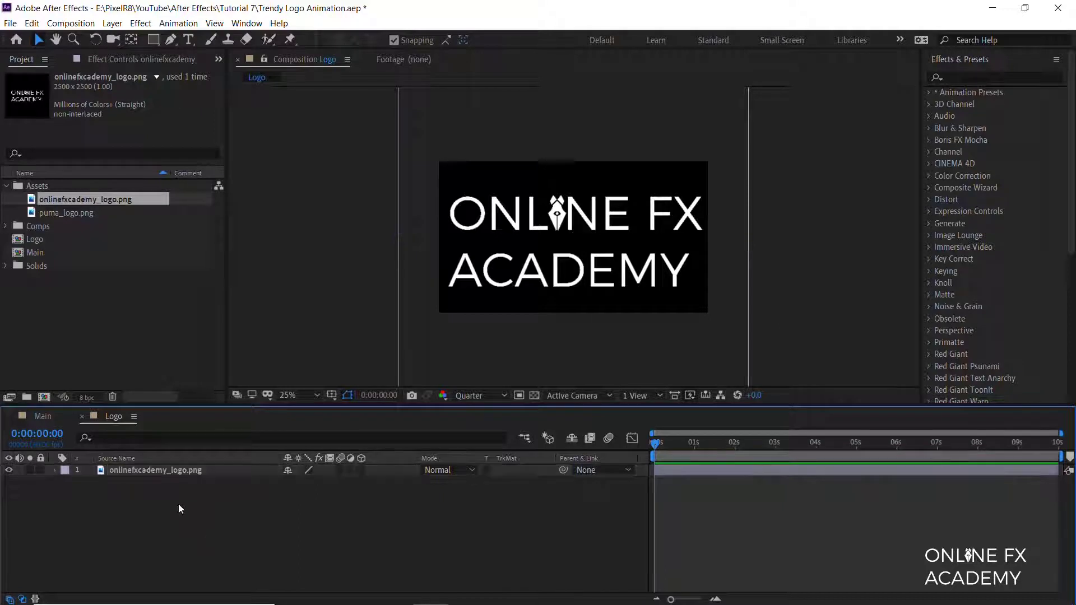
click(40, 418)
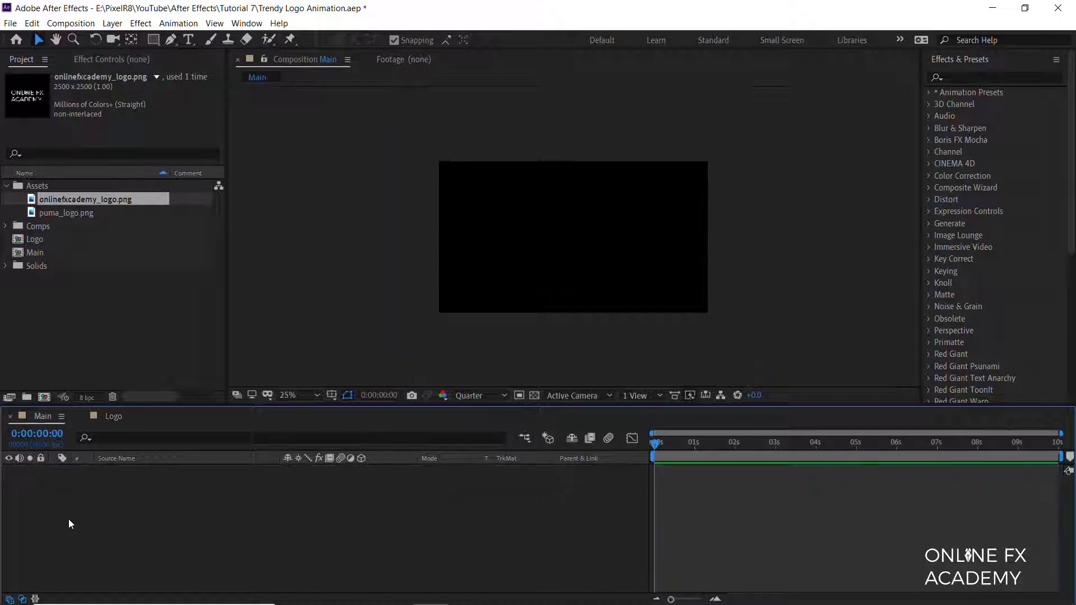
drag(39, 239, 112, 536)
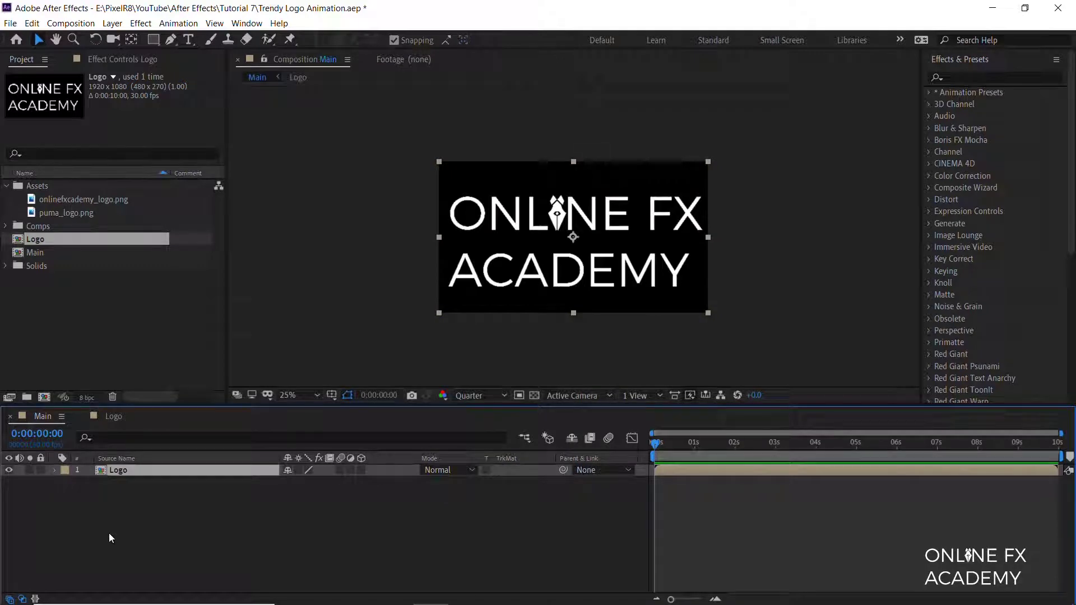
click(109, 533)
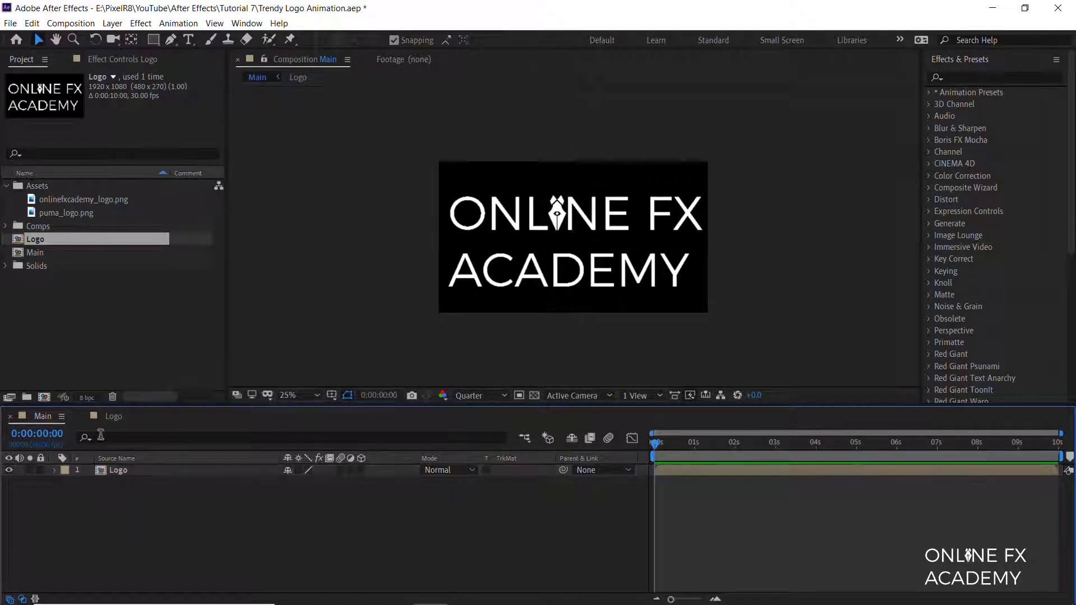
Step: Scale the onlinefxcademy_logo.png layer in the Logo composition down through 50% and 40% to 35%
click(111, 418)
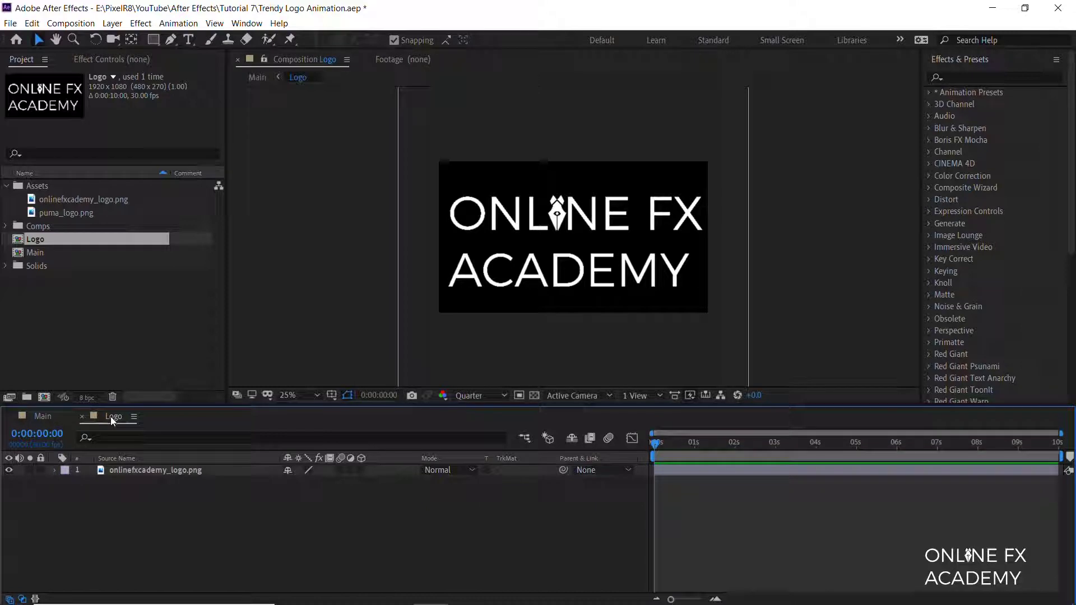
click(156, 470)
key(s)
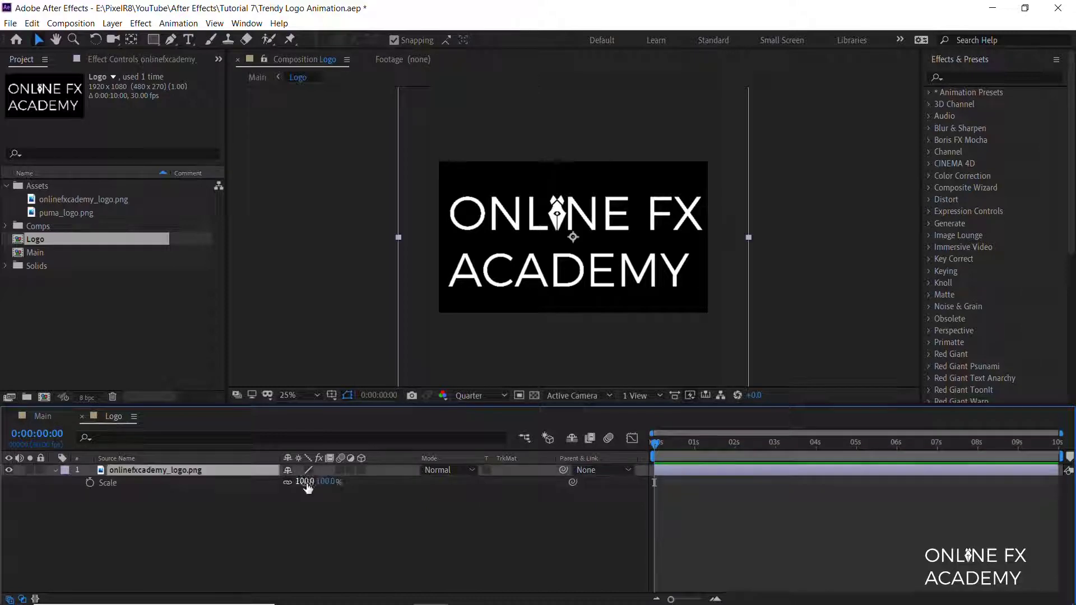
click(305, 482)
text(50)
key(Return)
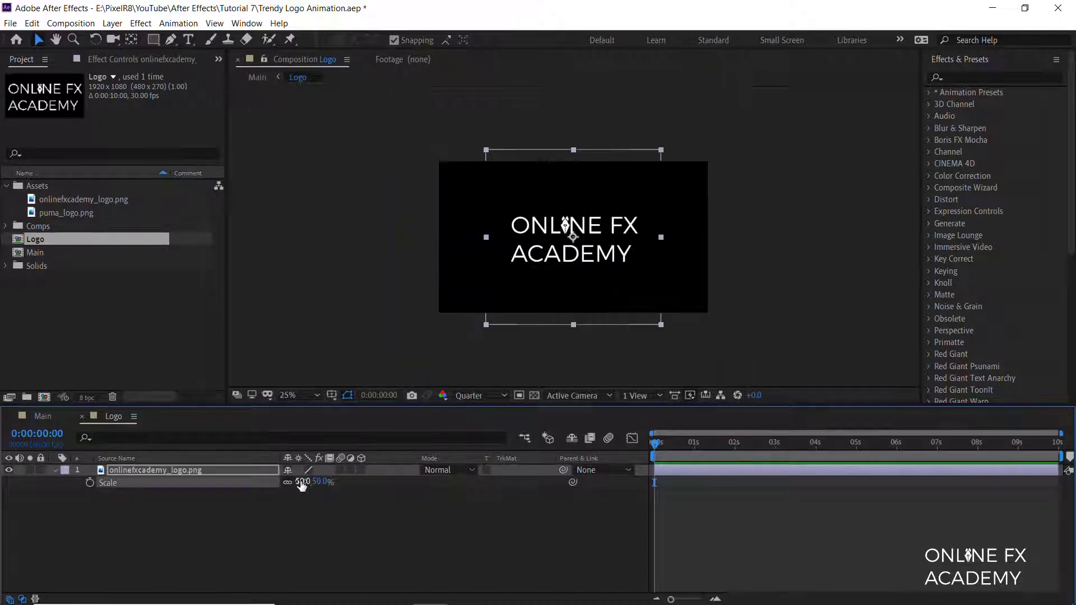
click(303, 482)
text(40)
key(Return)
click(301, 482)
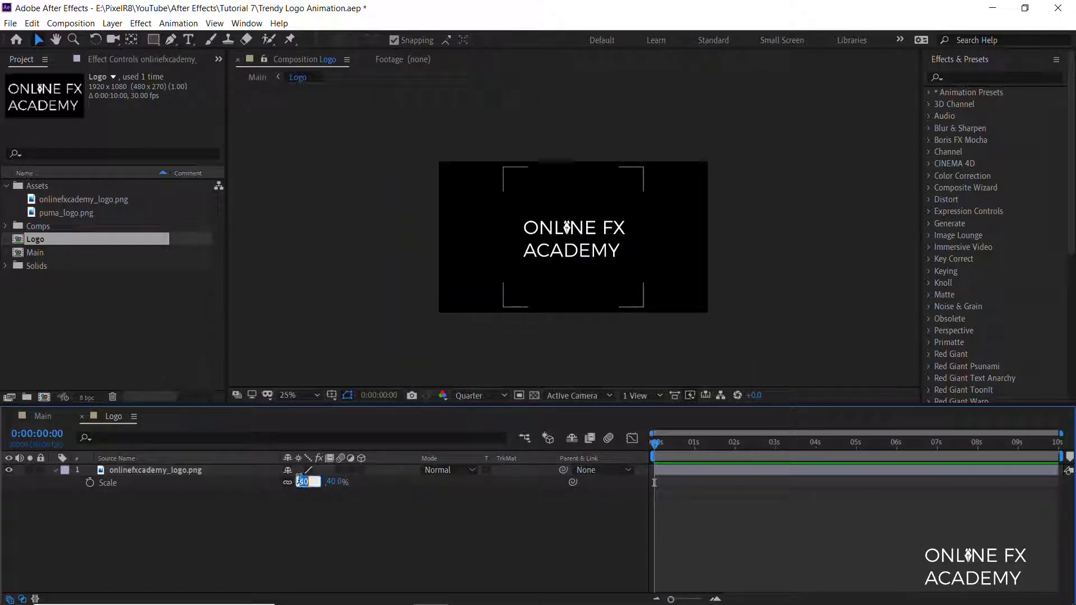
text(35)
key(Return)
click(275, 506)
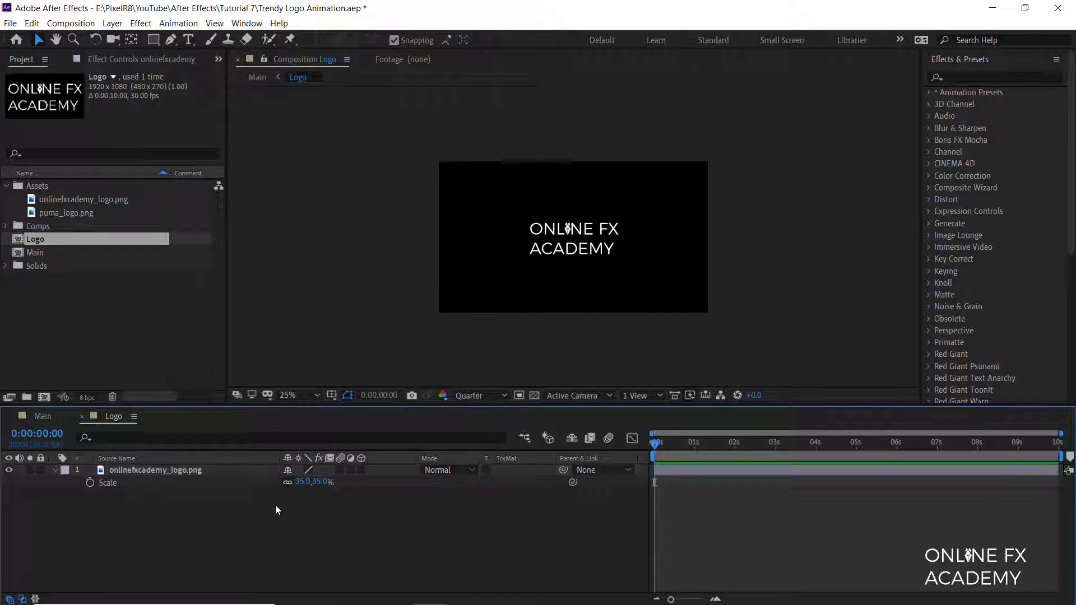
Step: Create a 1920 x 1080, 10-second composition named Map and add a black full-size solid named Ramp to it
click(43, 417)
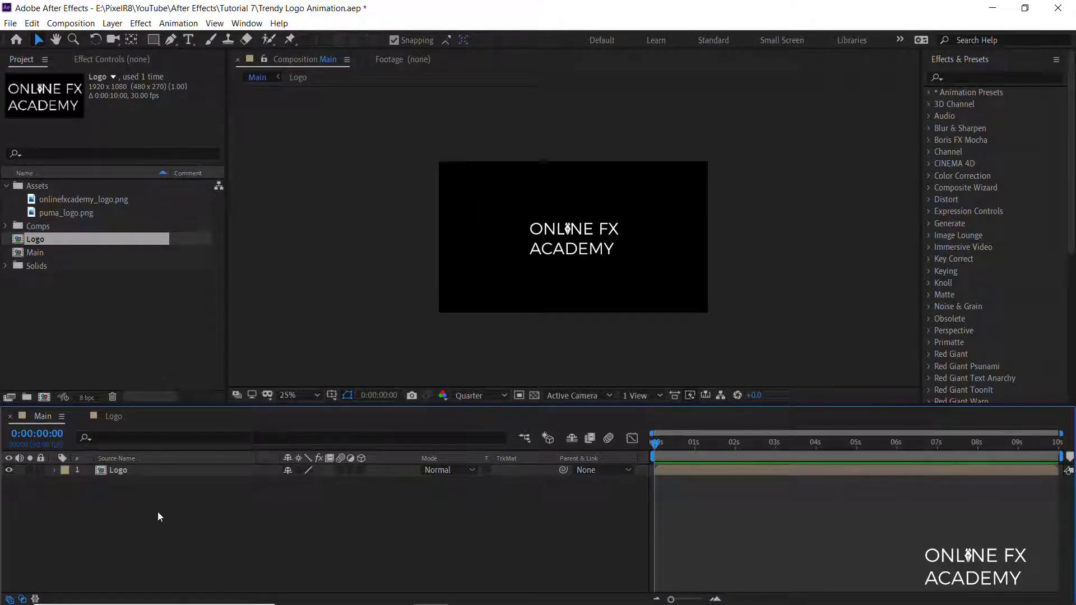
click(44, 397)
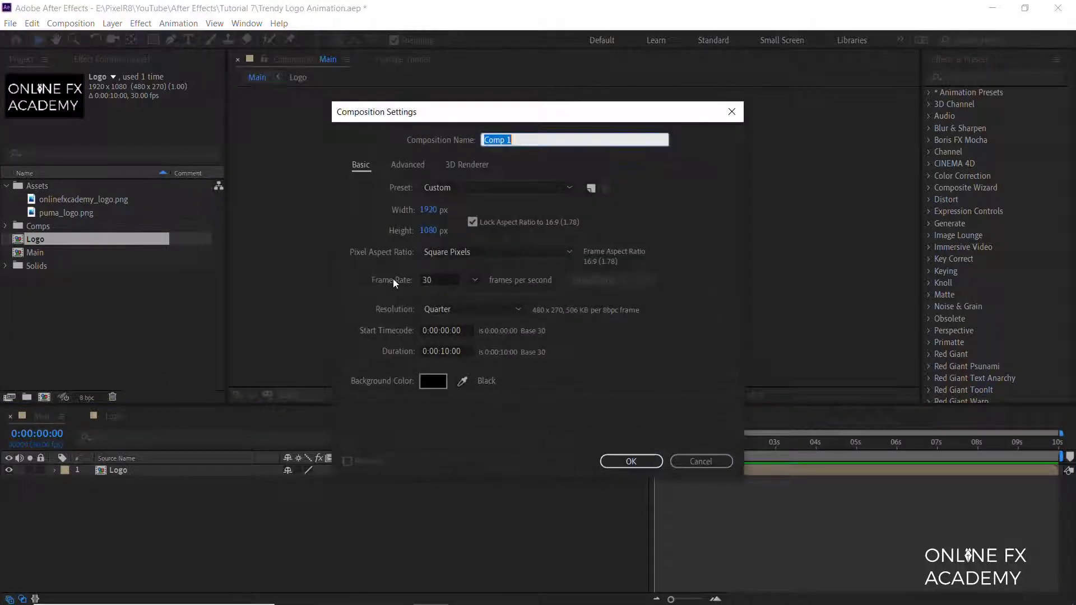
text(Map)
click(643, 465)
key(ctrl+y)
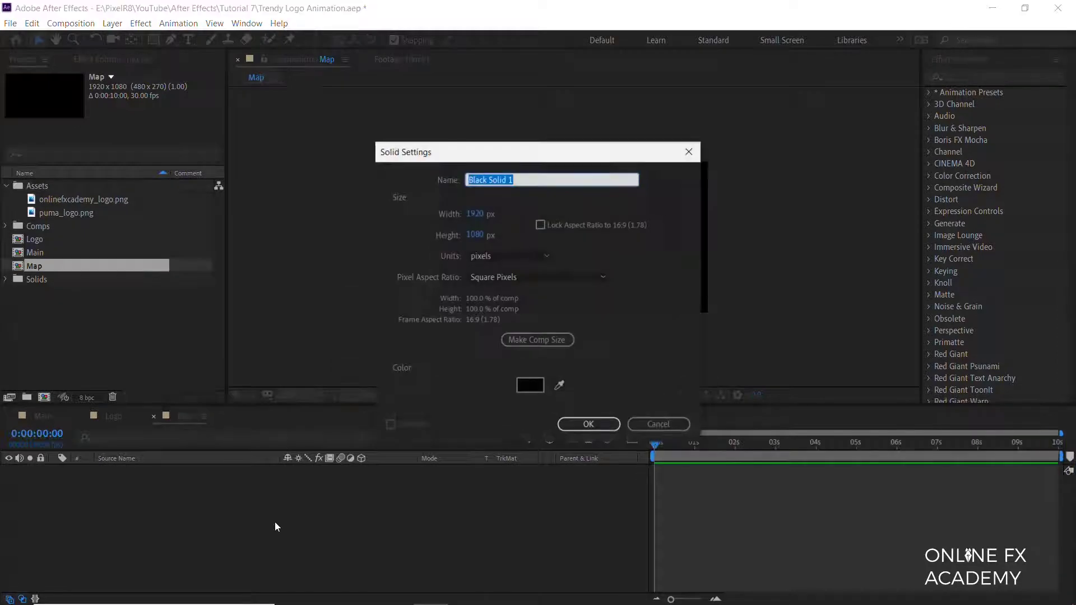
text(Ramp)
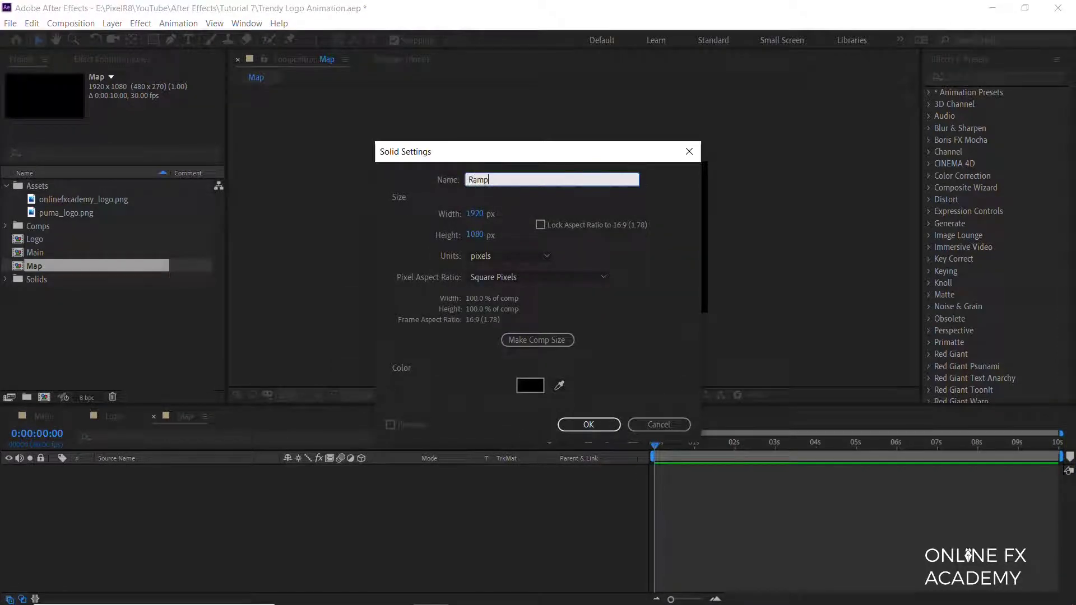
click(598, 426)
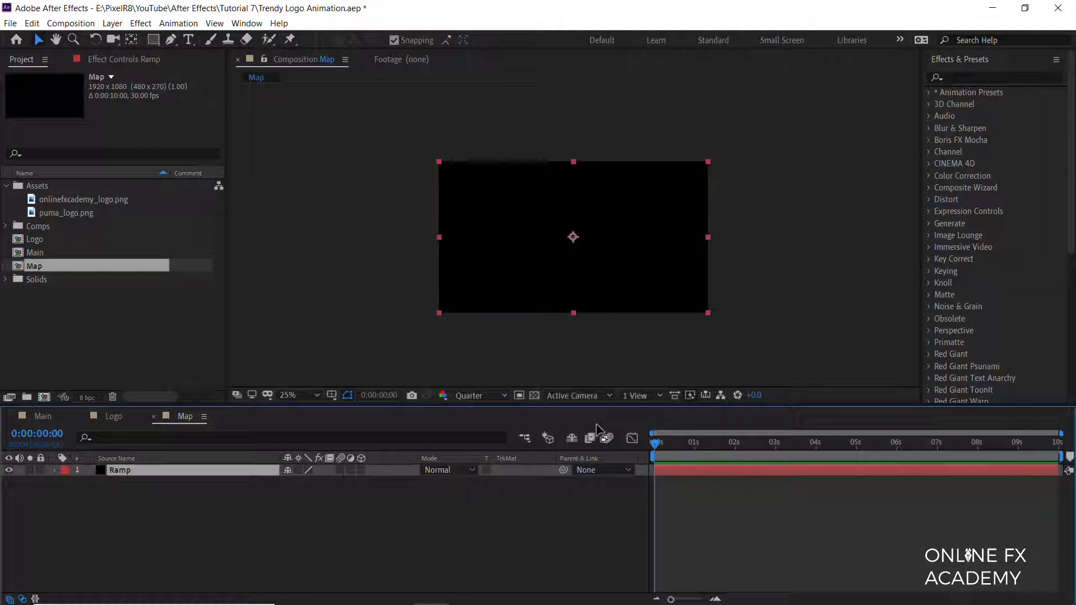
Step: Apply the Gradient Ramp effect and the Stylize Posterize effect to the Ramp solid
click(971, 78)
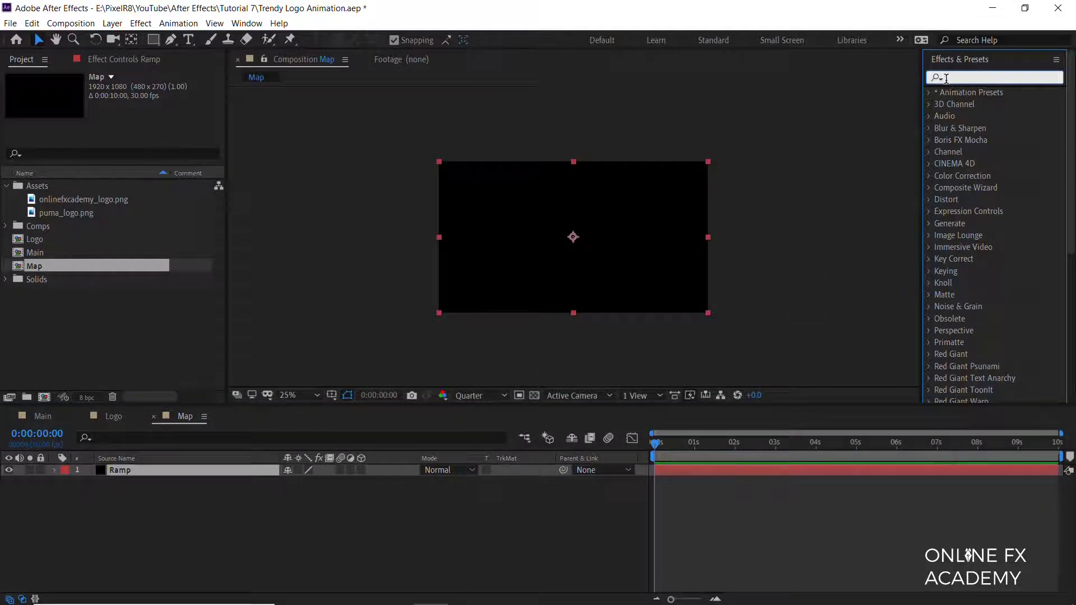
text(ramp)
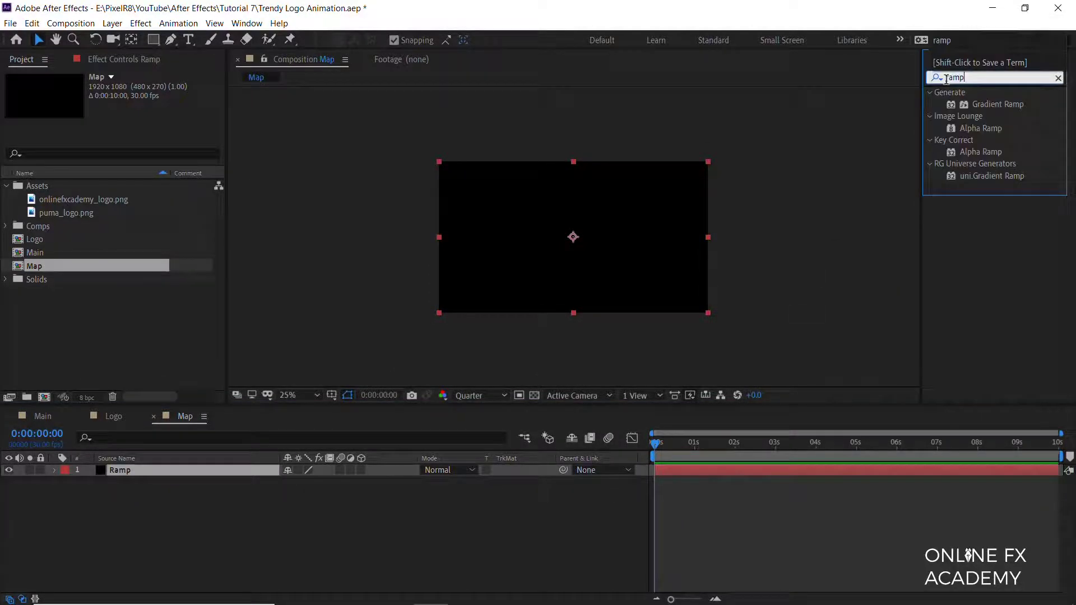
double_click(1021, 104)
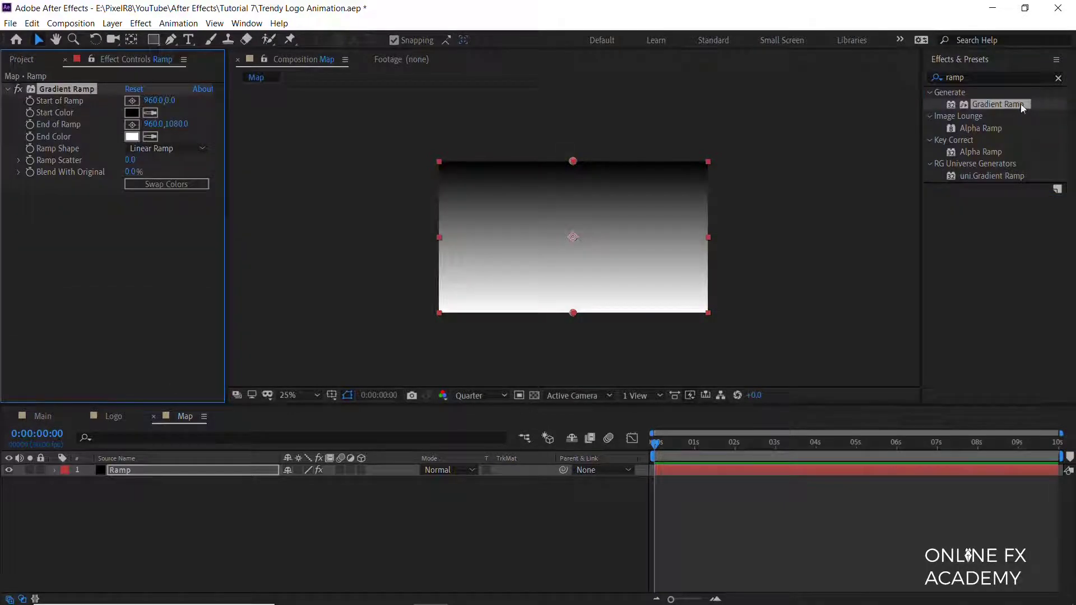
click(974, 76)
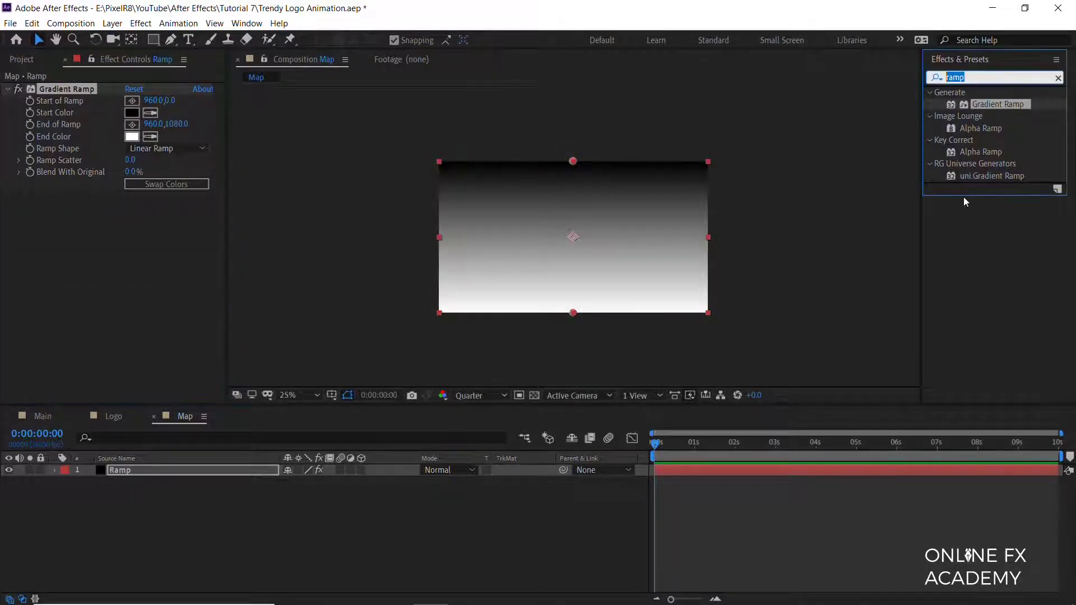
text(posteri)
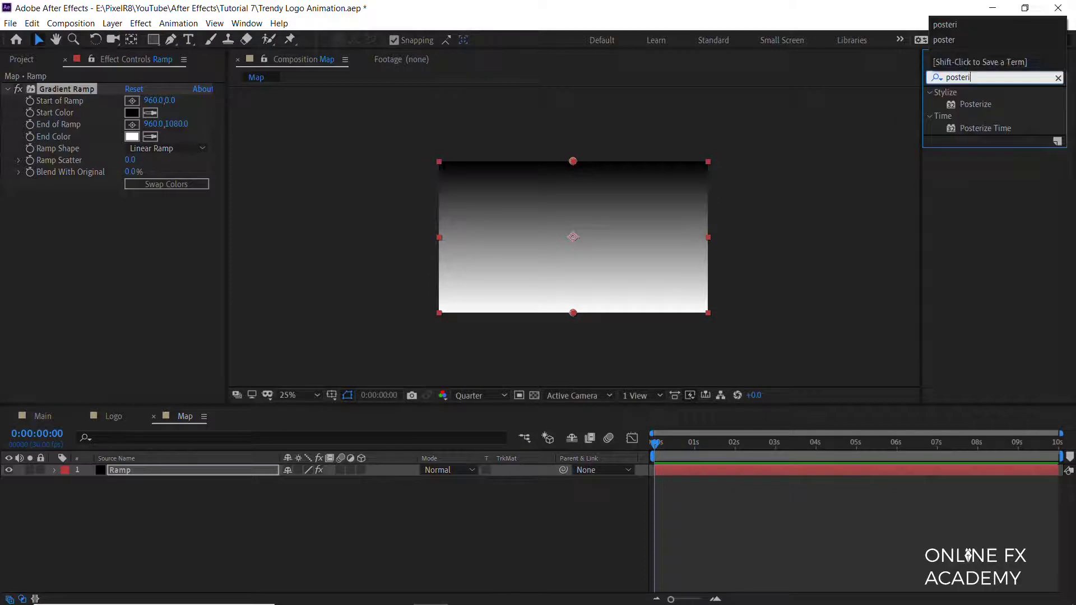
double_click(990, 106)
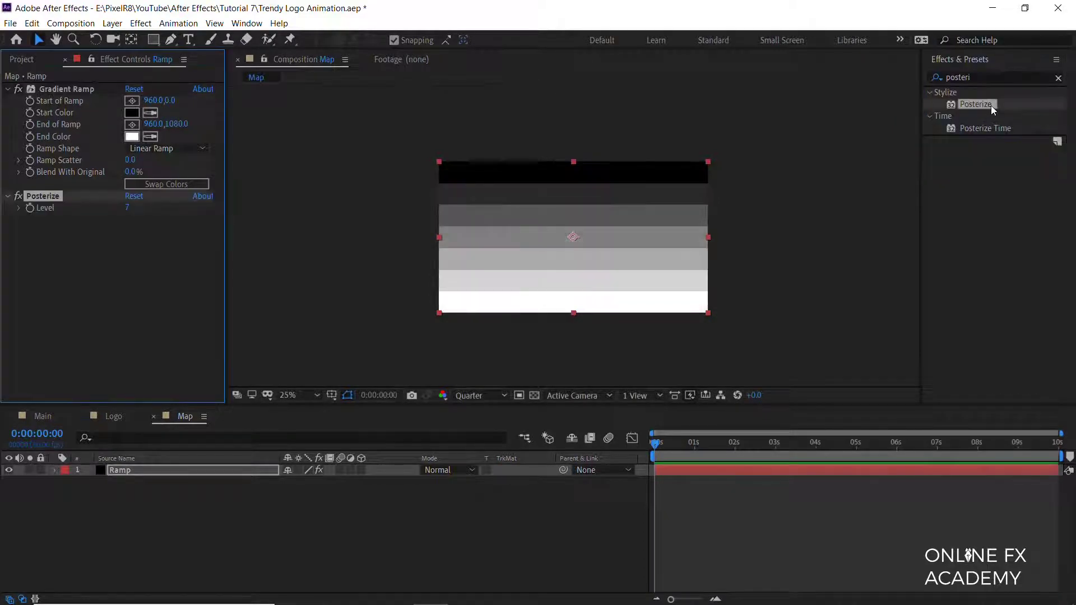
click(173, 520)
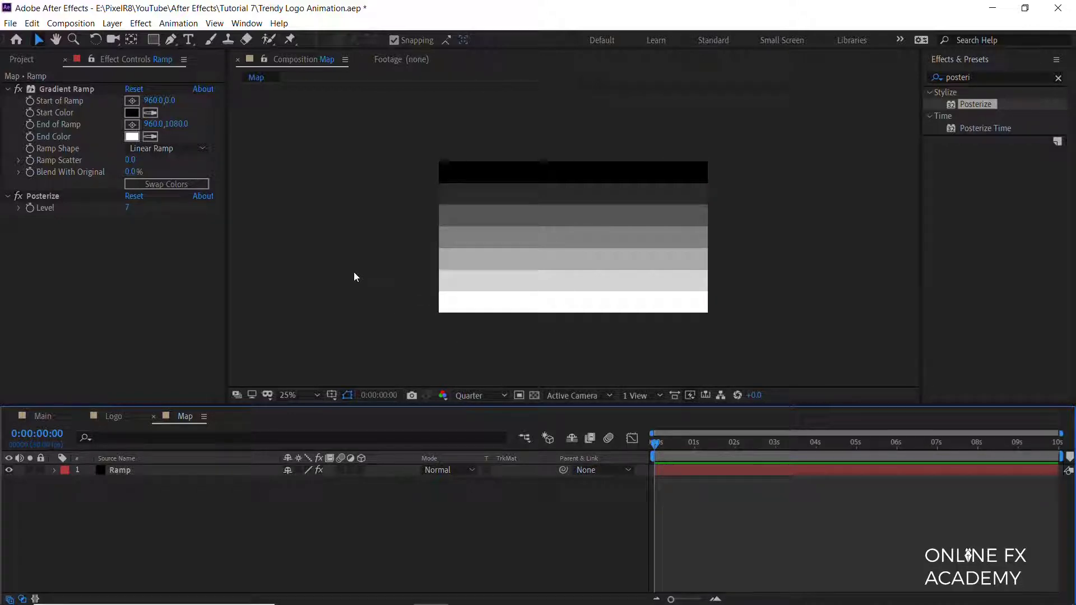
click(155, 215)
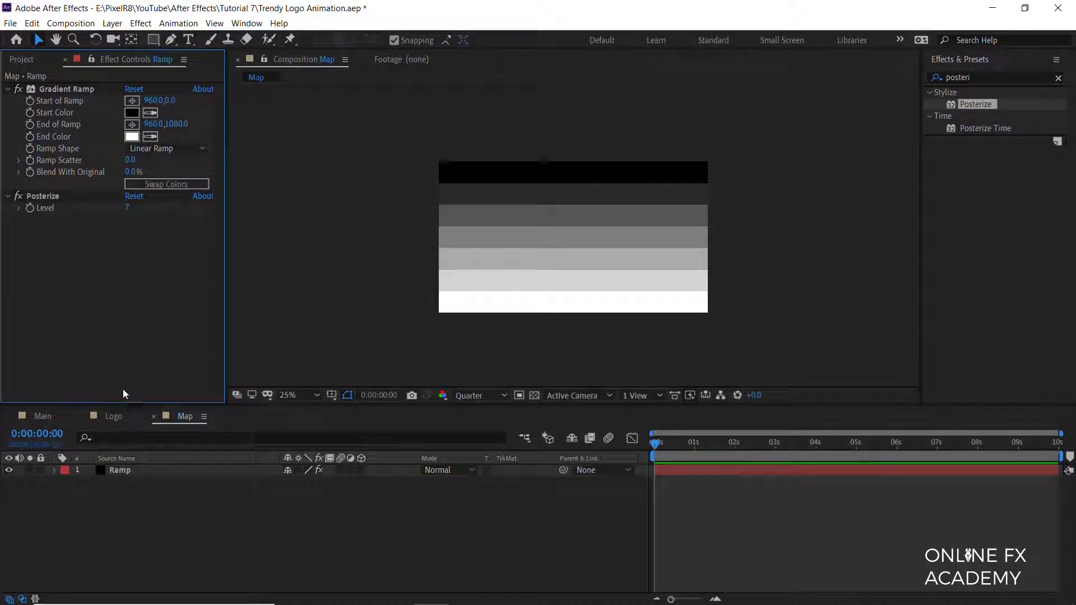
Step: Place the Map composition below the Logo layer in Main and hide it
click(45, 412)
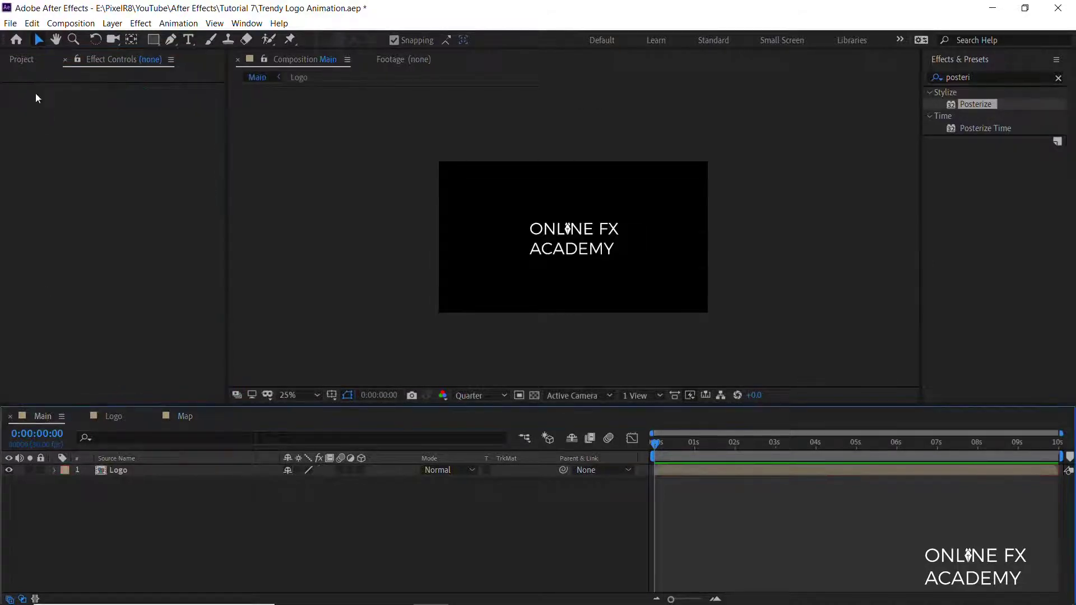
click(21, 59)
click(69, 328)
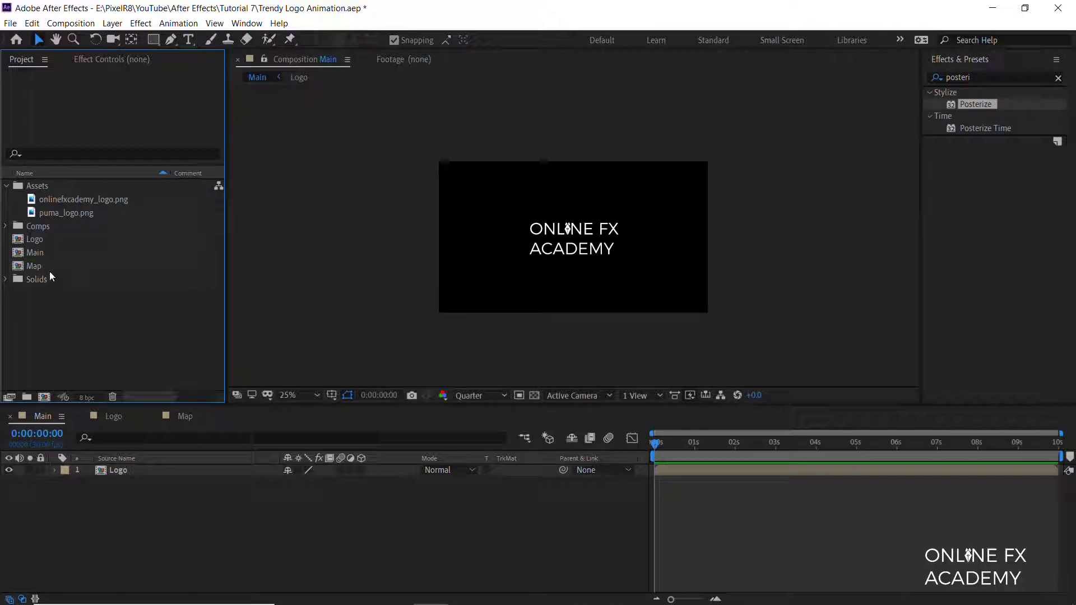
drag(34, 266, 95, 509)
click(8, 482)
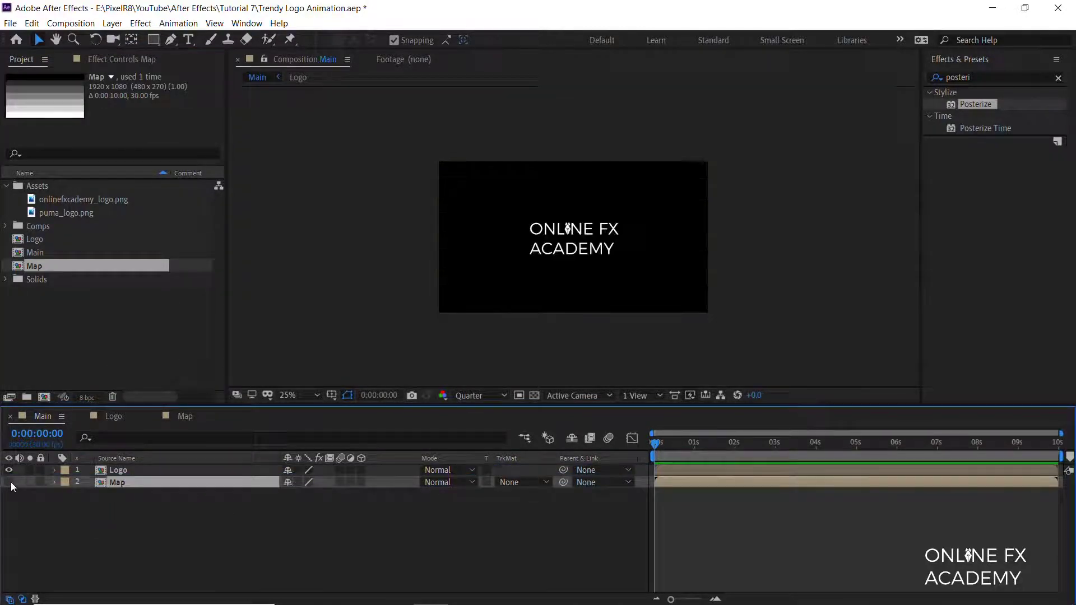
Step: Apply the Displacement Map effect to the Logo layer in Main and use the Map layer as its displacement map
click(124, 470)
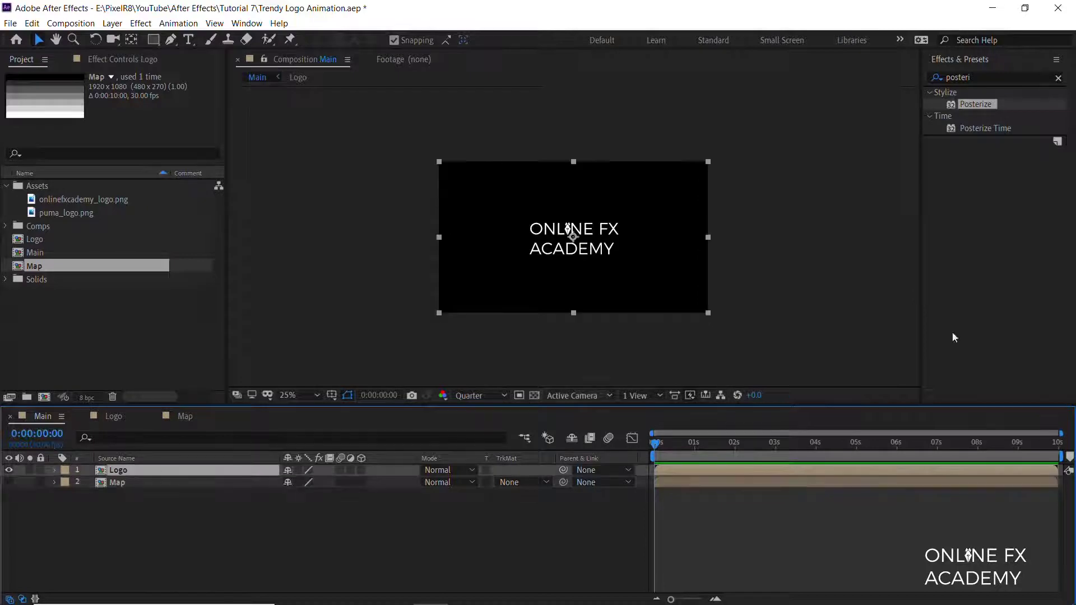
click(994, 77)
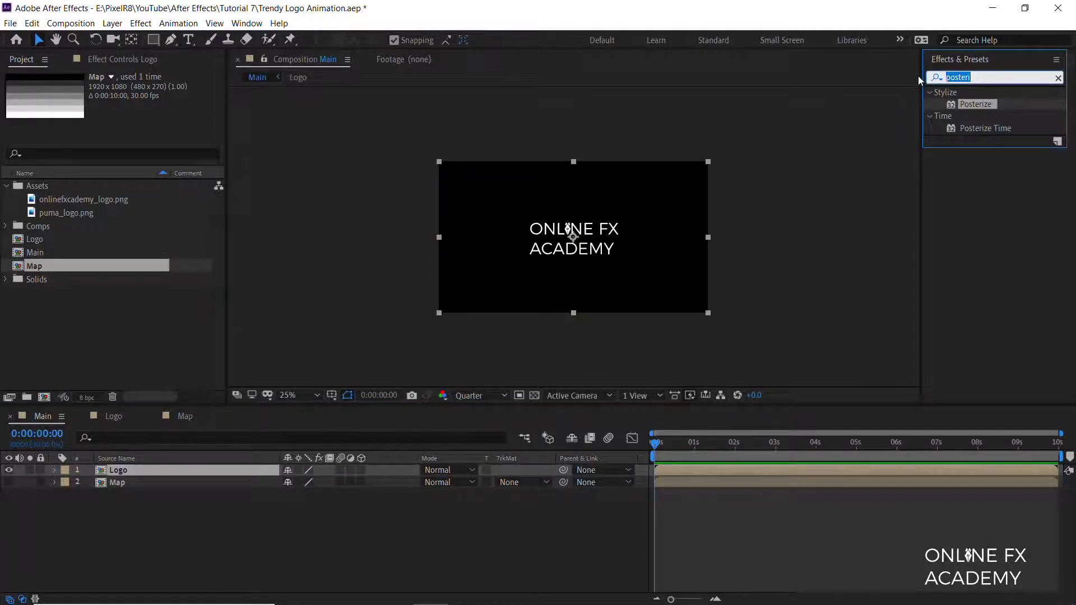
text(displace)
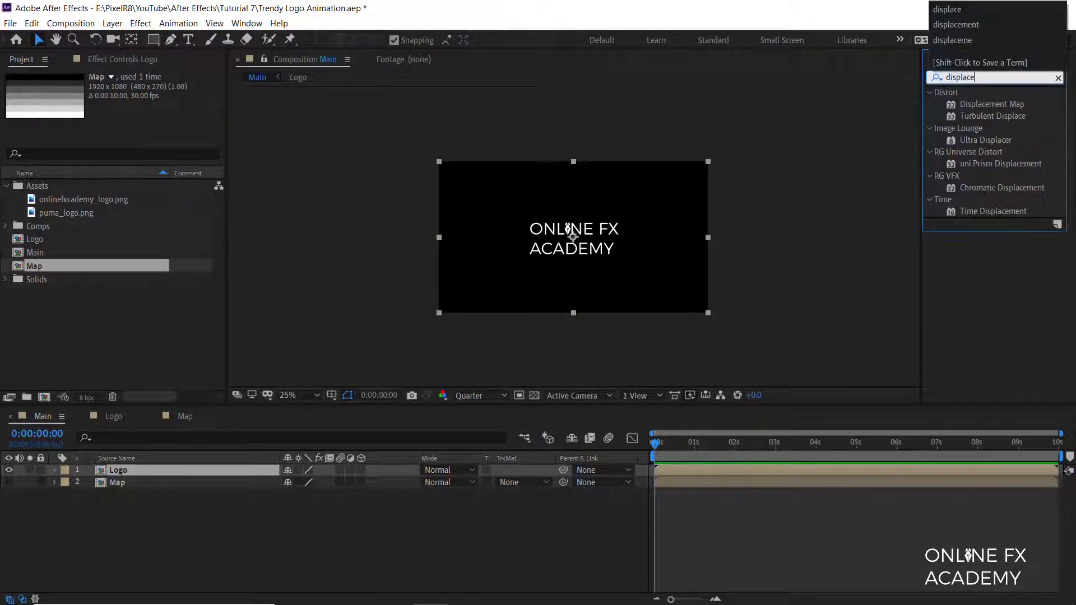
double_click(987, 104)
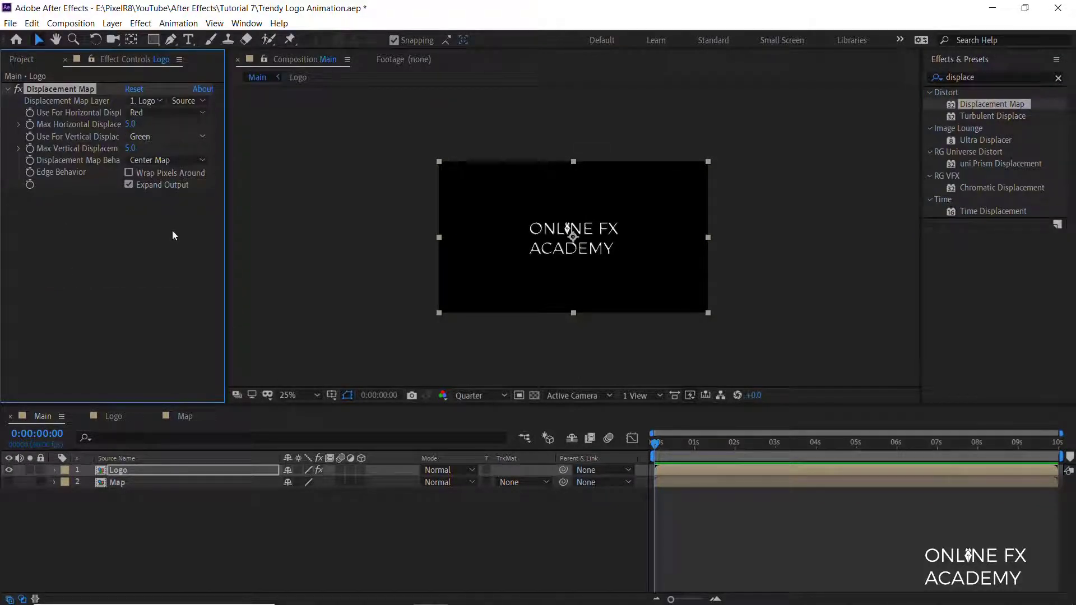
click(164, 101)
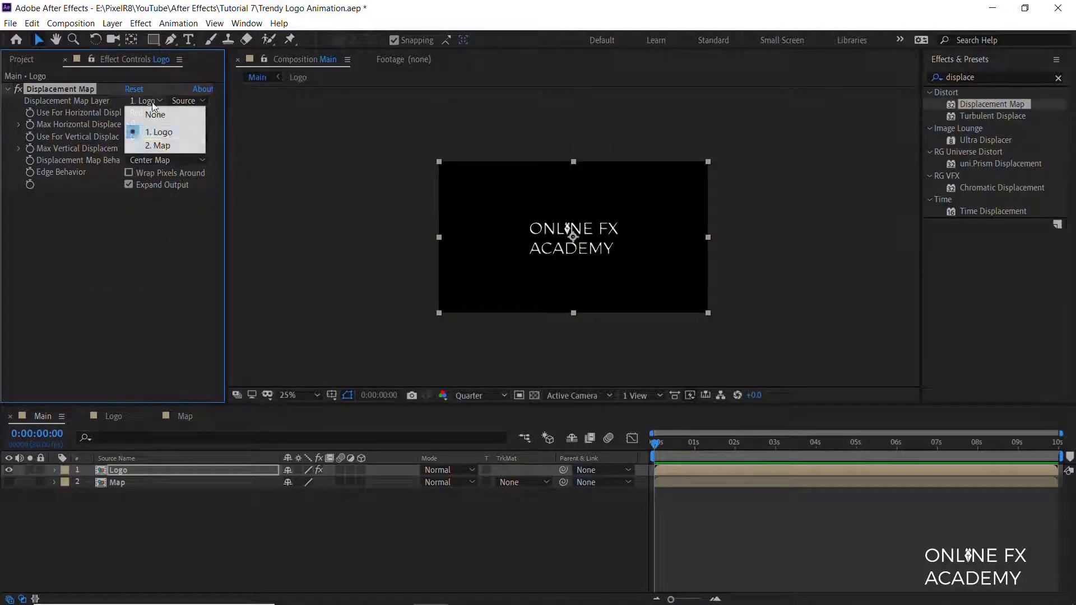
click(167, 144)
Step: Set the Logo layer's Max Horizontal Displacement to 0 in the Displacement Map effect
click(130, 124)
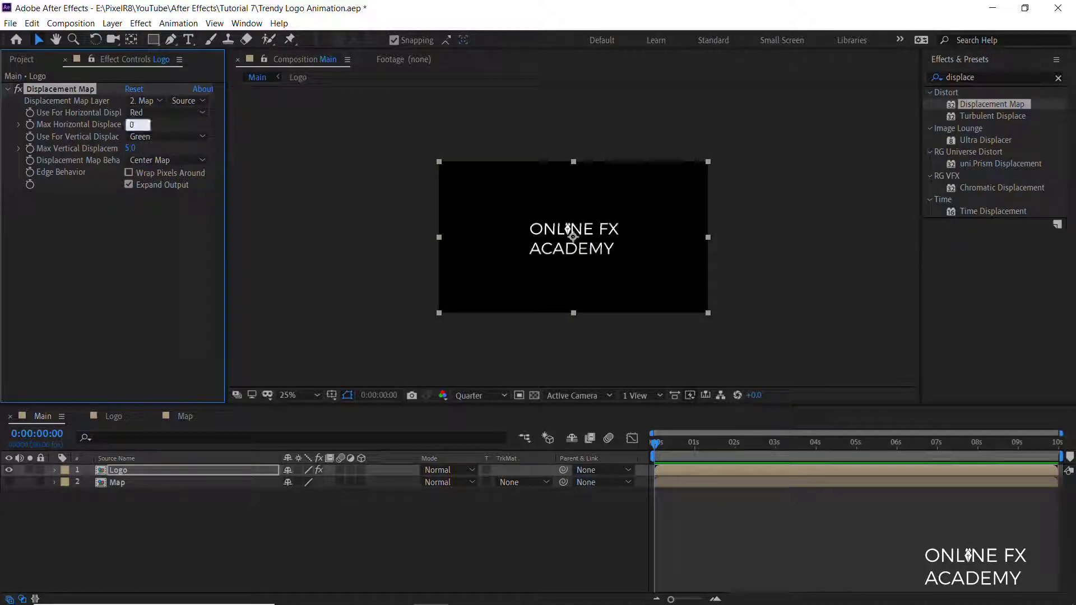
text(0)
key(Return)
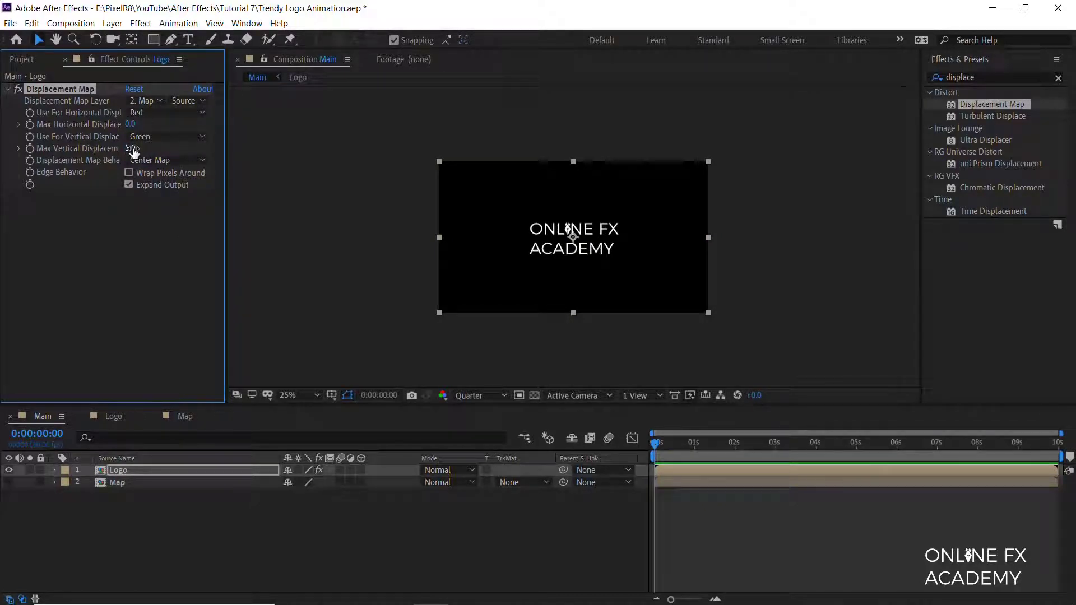
Step: Show the Map layer and try different Max Vertical Displacement values on the Logo layer, ending at -637
drag(132, 148, 339, 187)
click(8, 482)
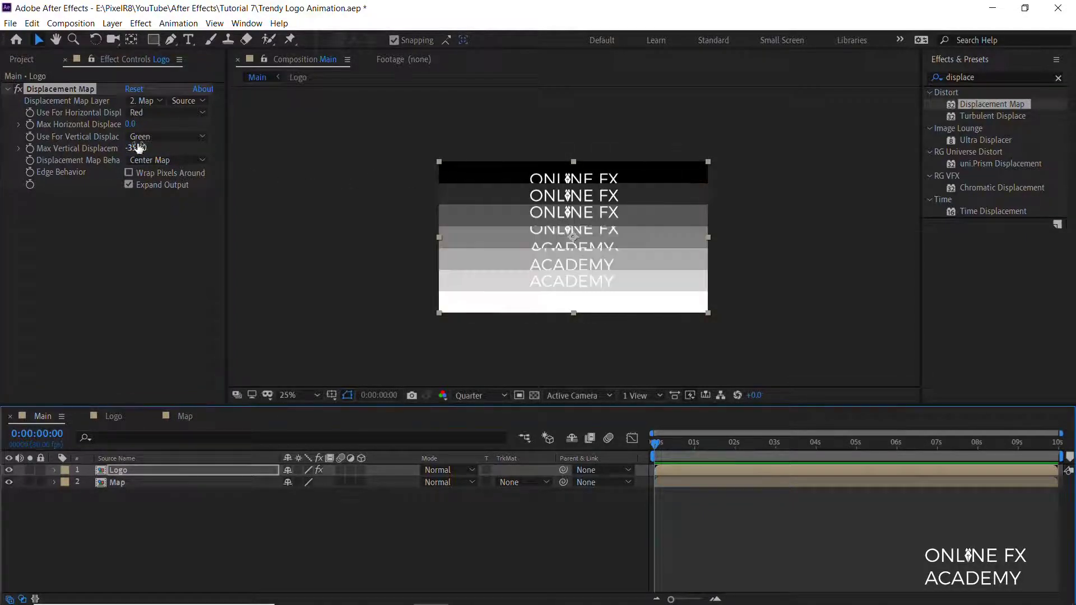
drag(136, 150, 105, 148)
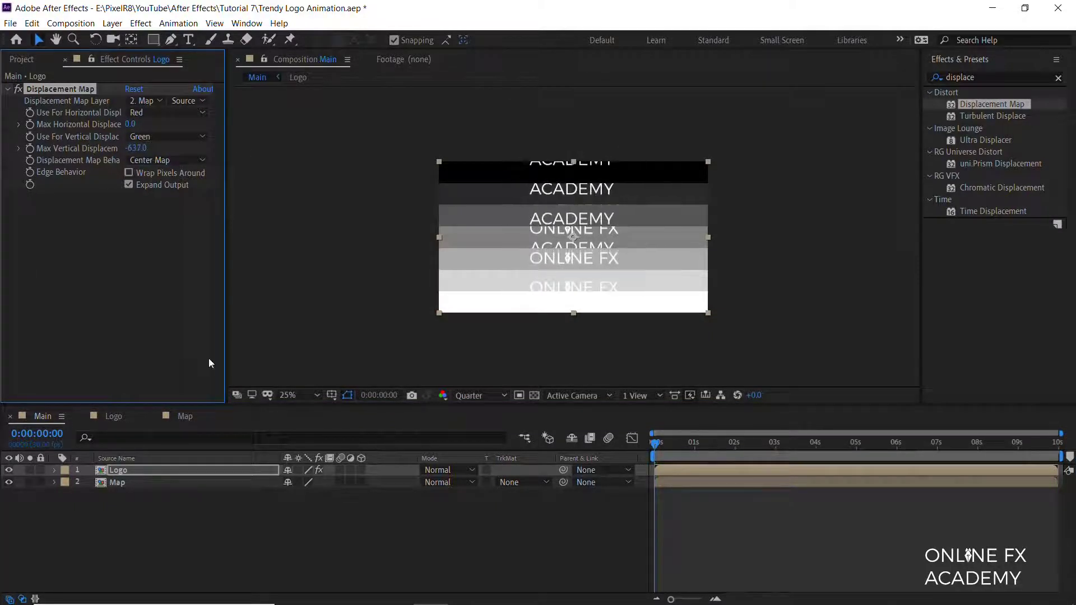
Step: In the Map composition, try a Posterize Level of 20 on the Ramp solid
click(186, 417)
click(139, 472)
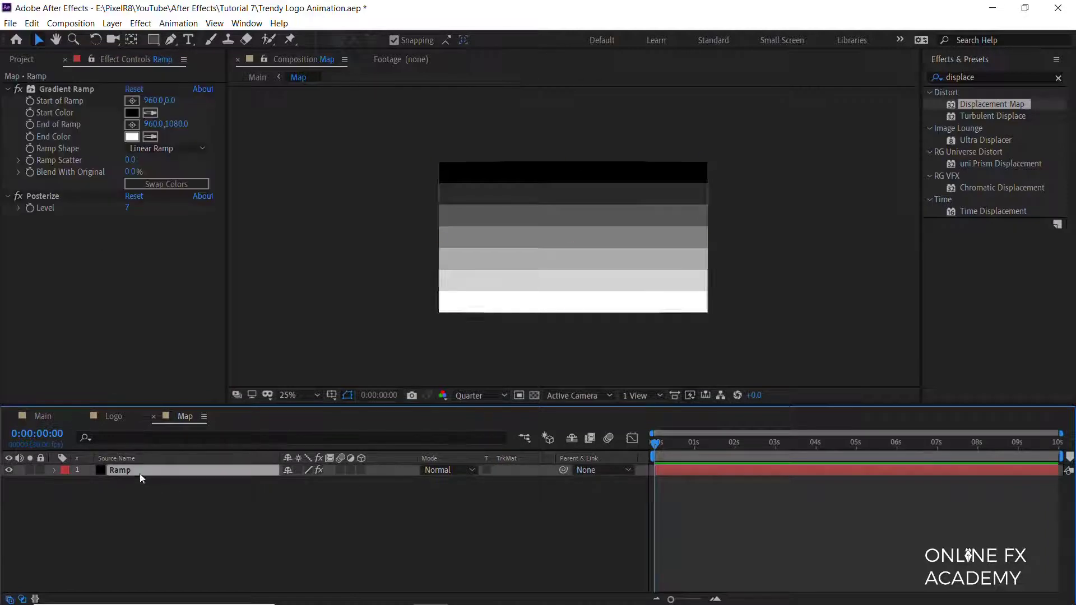
click(127, 208)
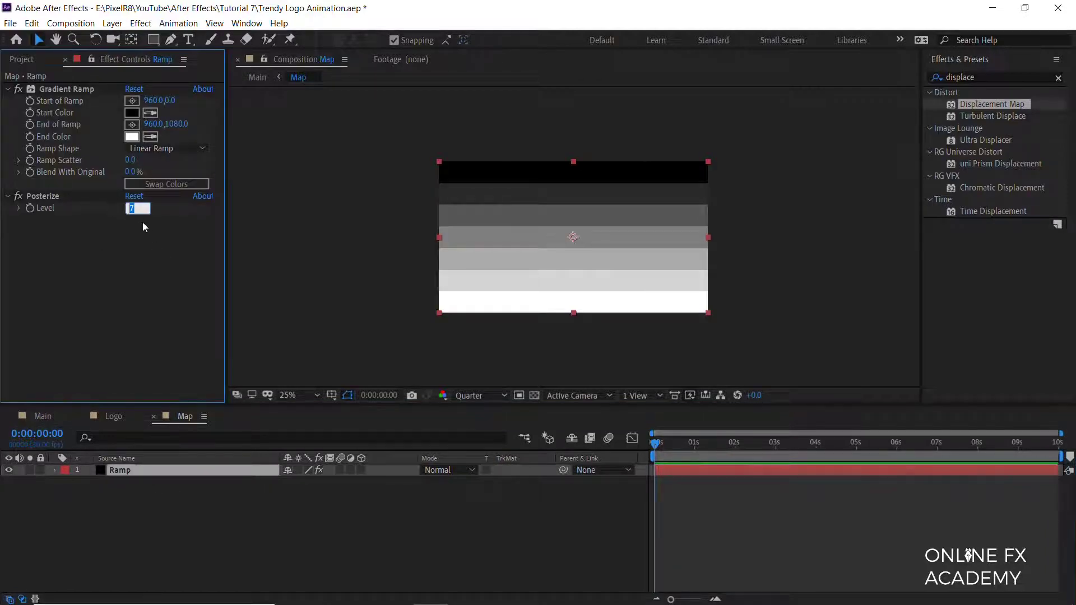
text(20)
key(Return)
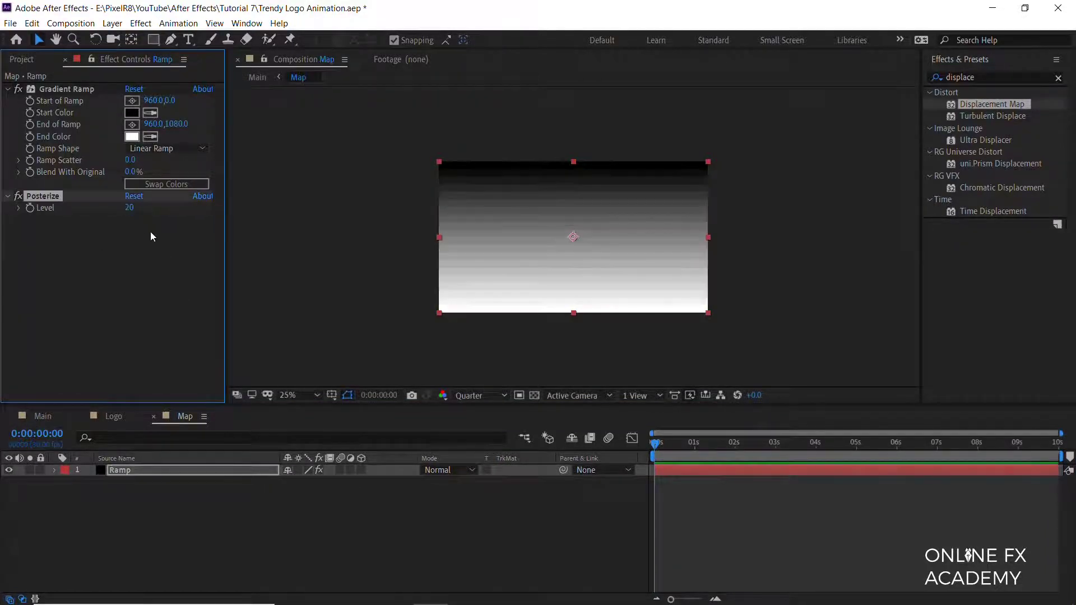
Step: In Main, try different Max Vertical Displacement values on the Logo layer, ending at -870
click(35, 416)
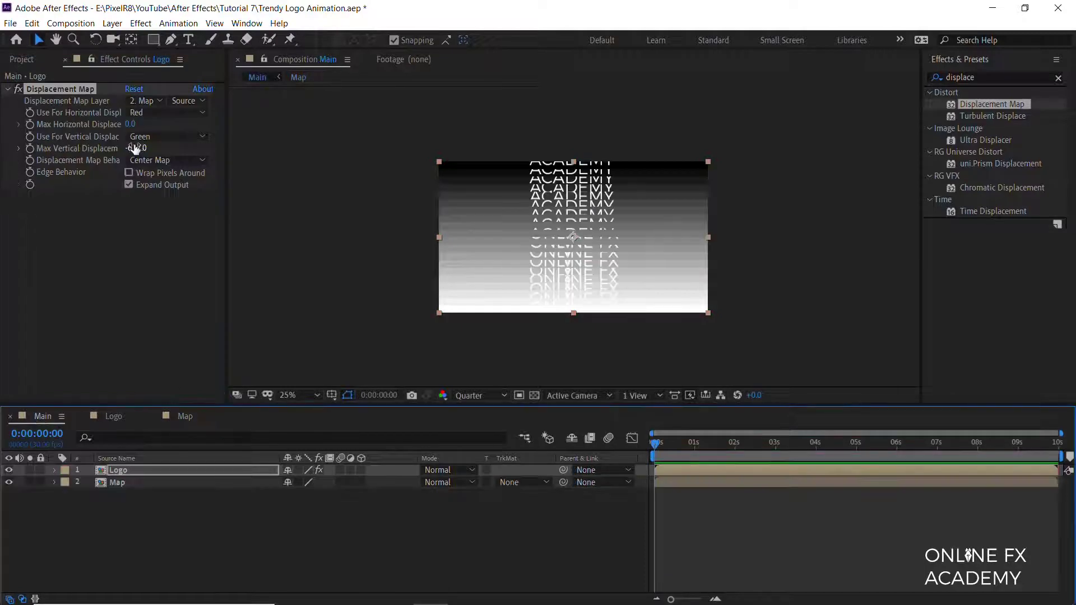
drag(132, 148, 3, 172)
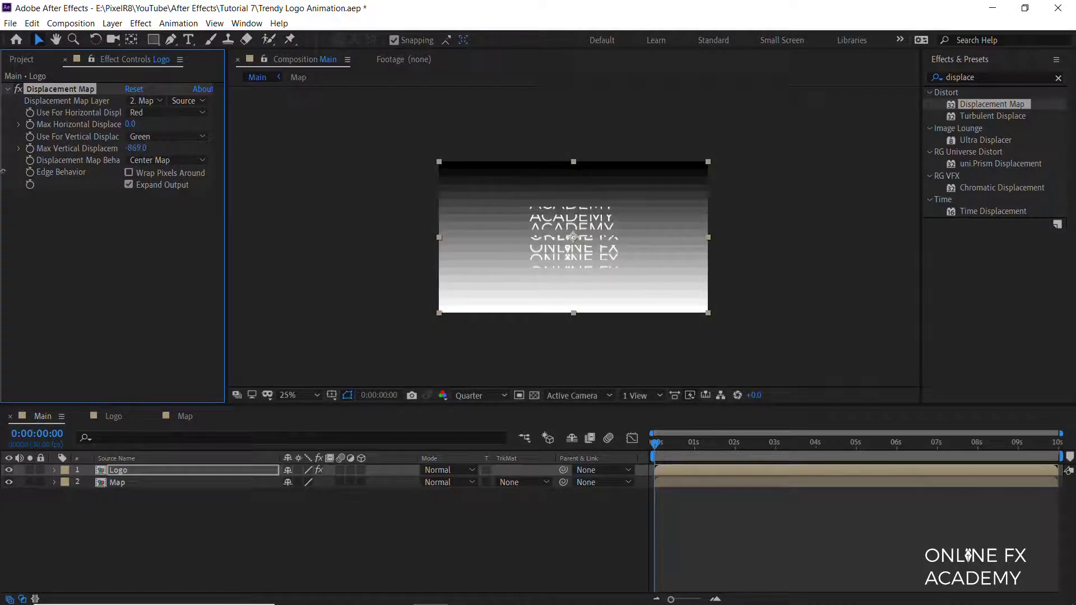
drag(34, 249, 79, 305)
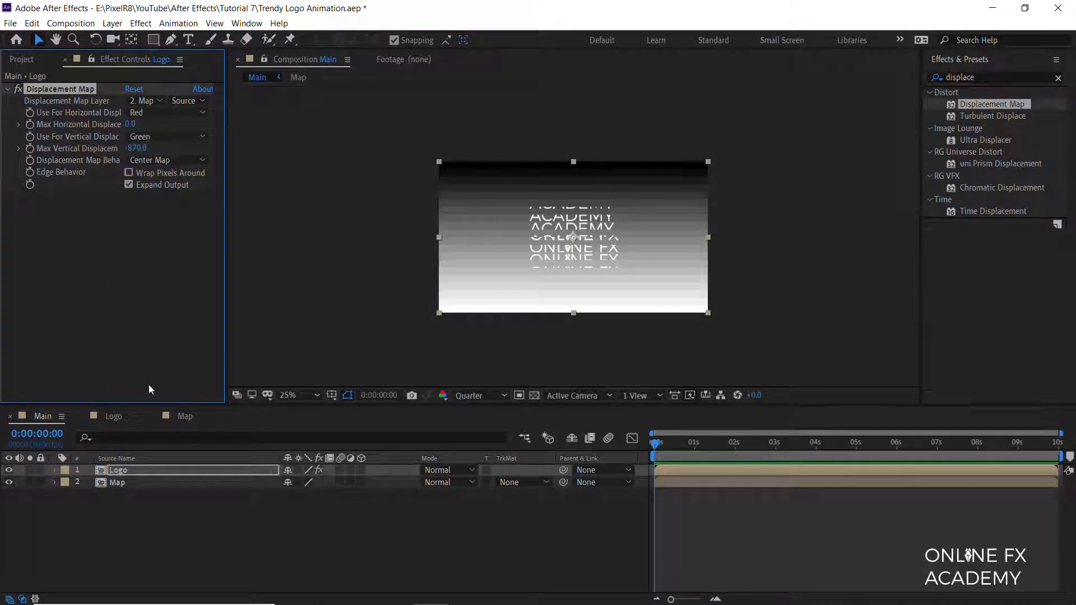
Step: Set the Posterize Level of the Ramp solid in the Map composition to 10
click(185, 417)
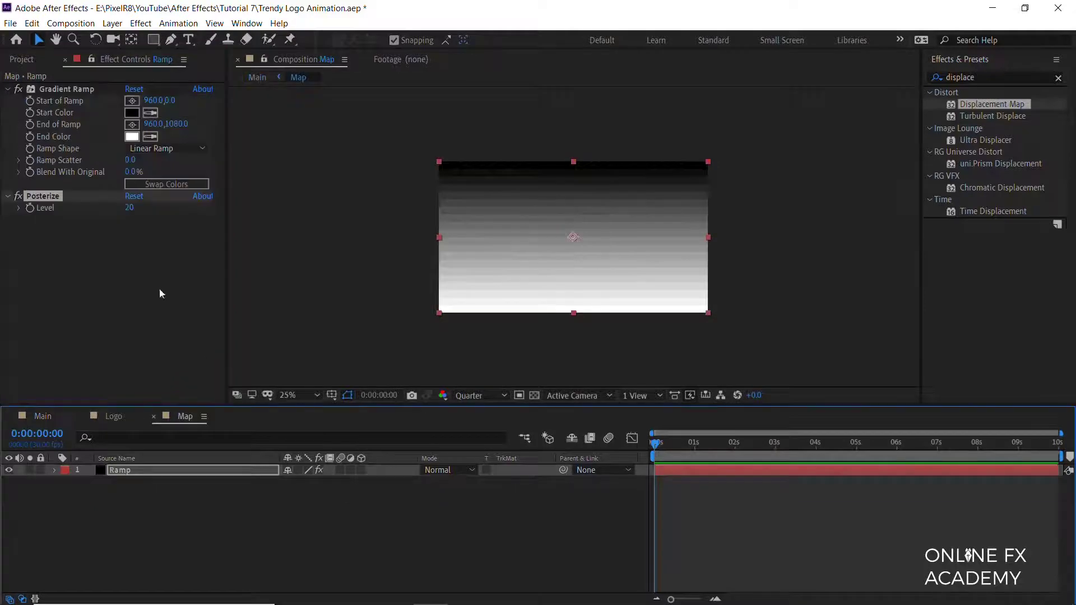
click(132, 212)
text(10)
key(Return)
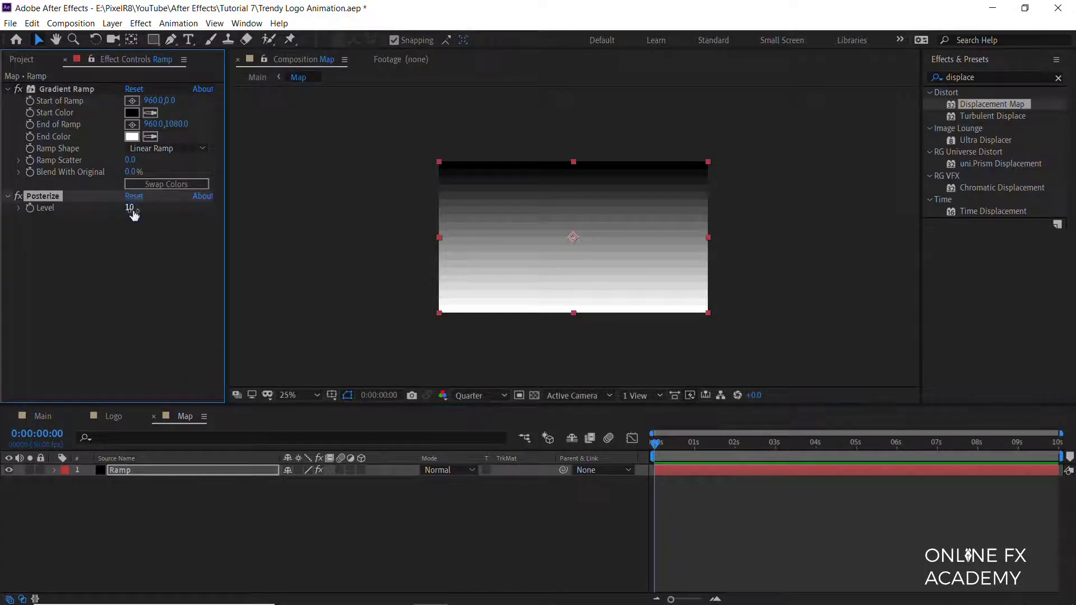
Step: In Main, hide the Map layer and keyframe the Logo's Max Vertical Displacement at -2500 at 0:00:00:00
click(43, 417)
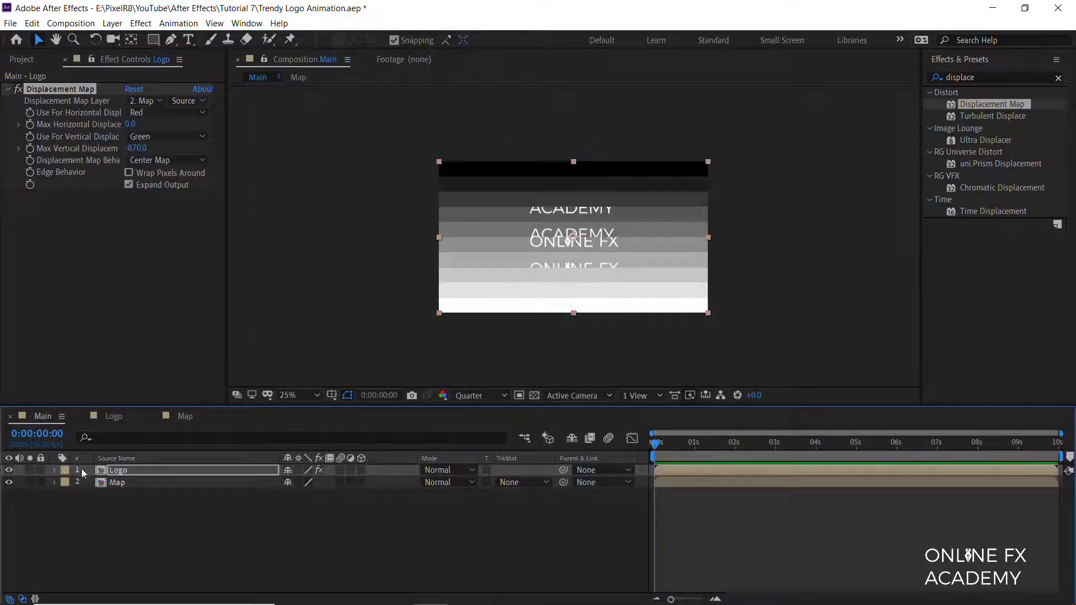
click(9, 482)
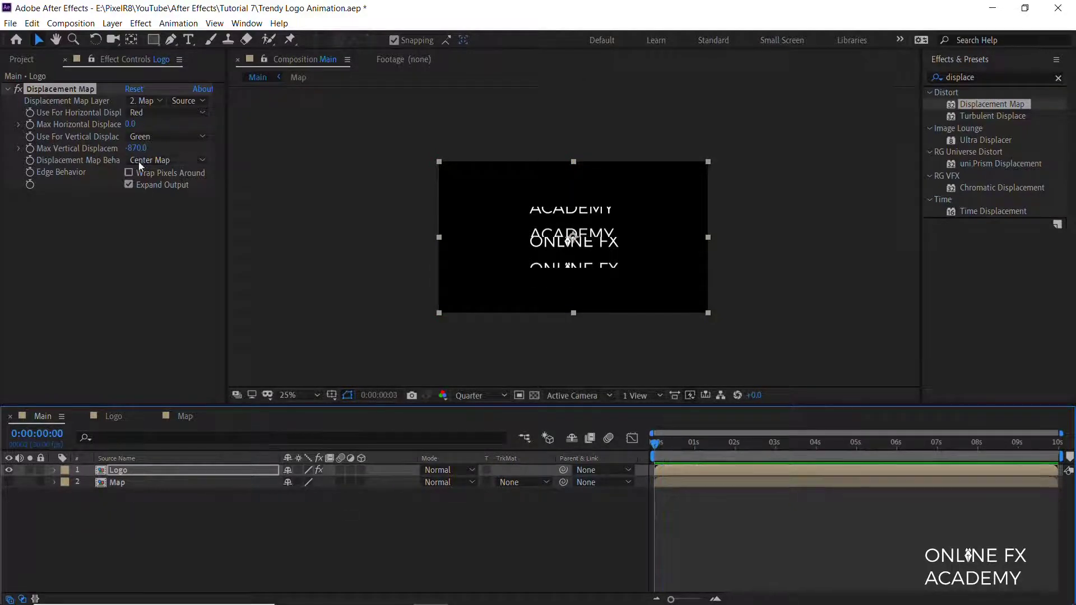
click(141, 145)
click(141, 146)
text(2500)
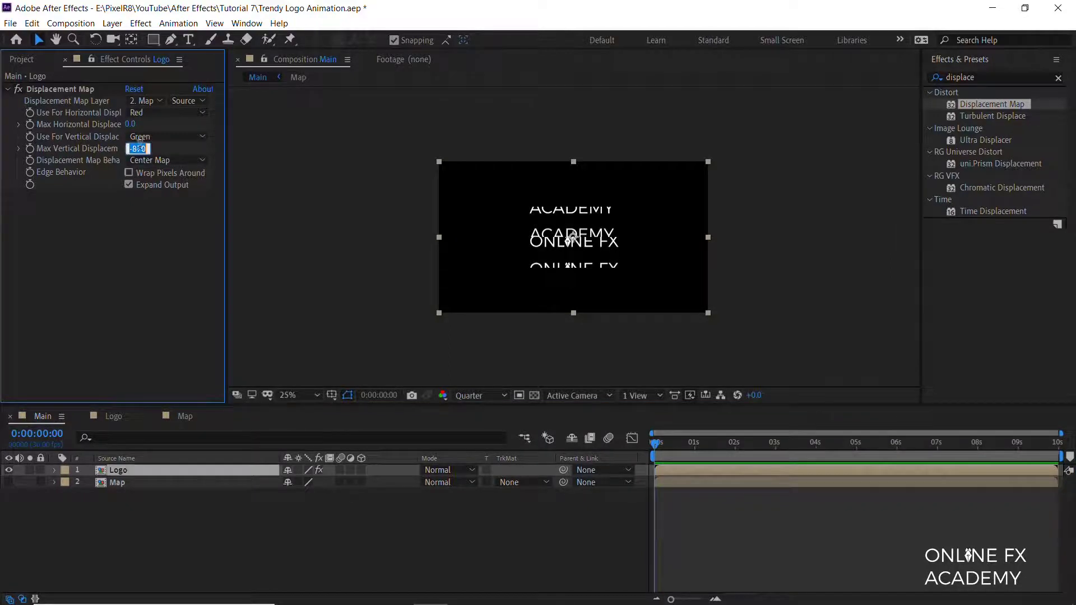
key(Return)
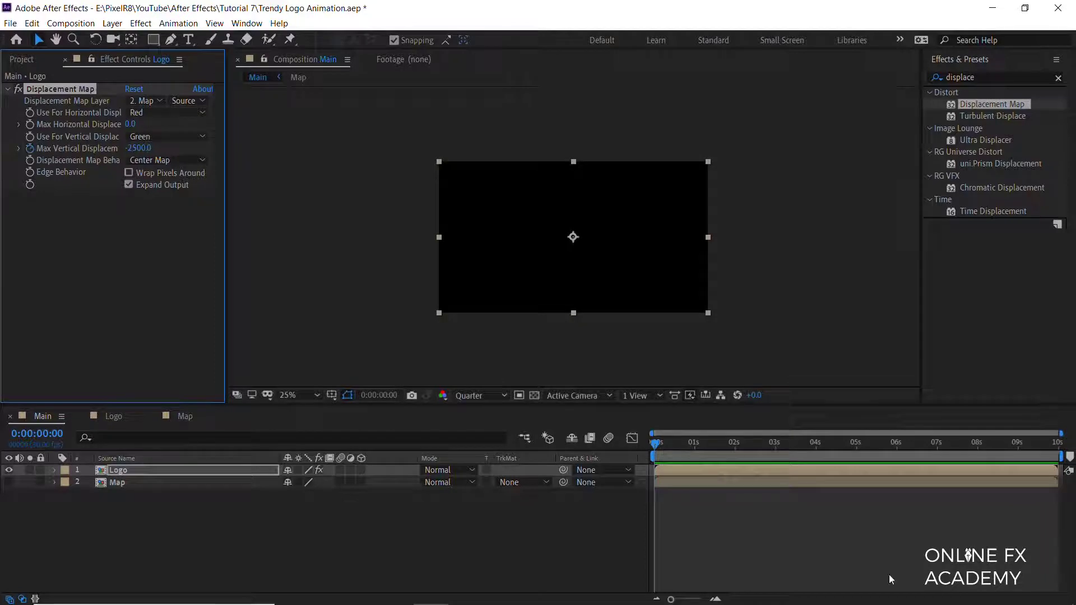
Step: Add a Max Vertical Displacement keyframe of 0 at 0:00:01:15 on the Logo layer
drag(659, 446, 716, 452)
click(140, 148)
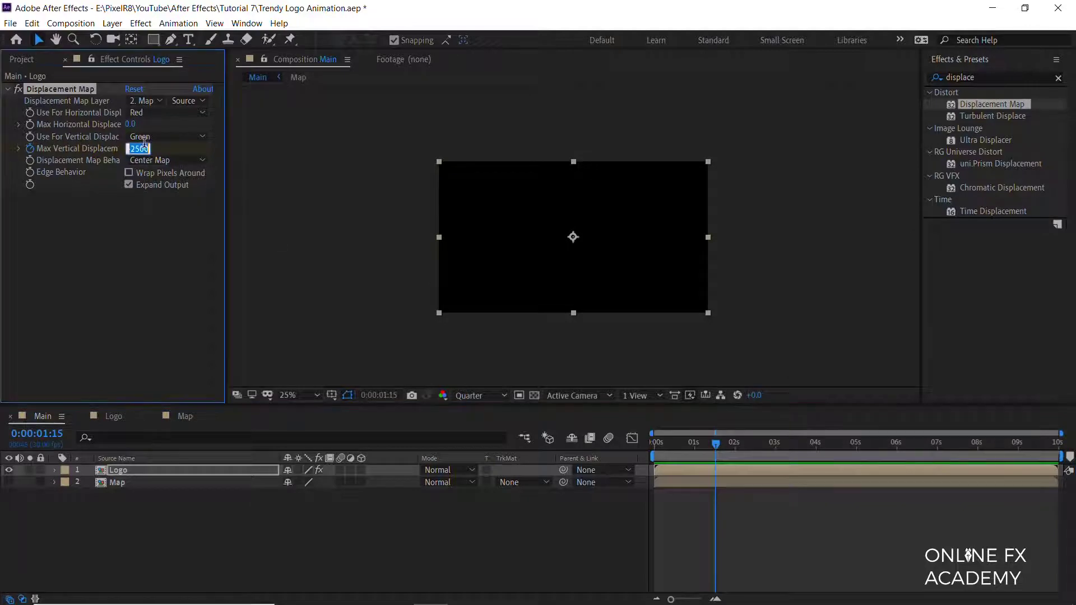
text(0)
key(Return)
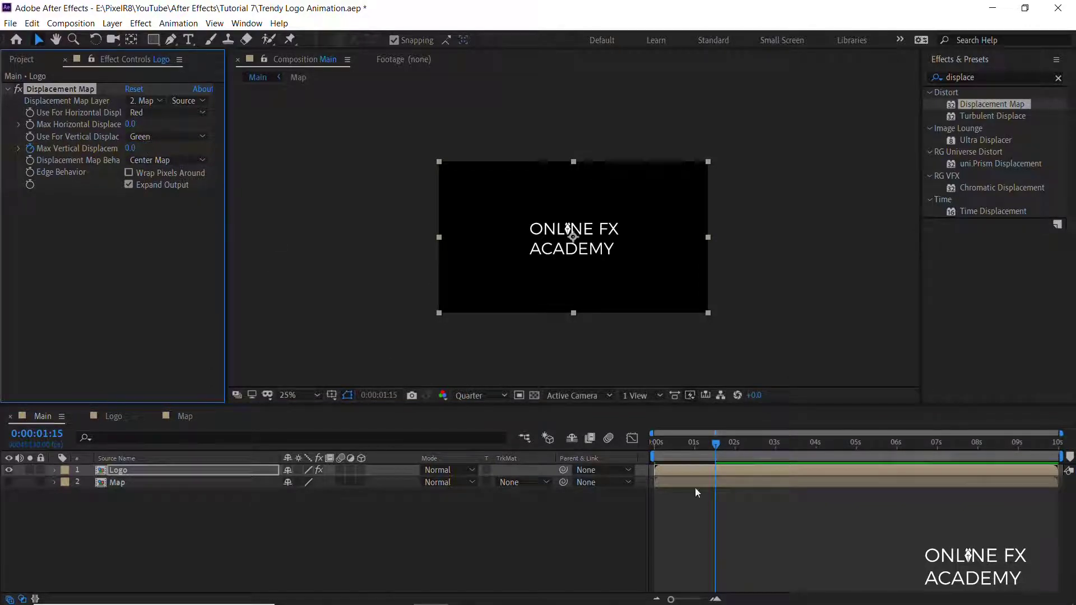
Step: Reveal the Logo layer's Max Vertical Displacement keyframes and apply Easy Ease to both
mouse_move(704, 443)
mouse_down()
mouse_move(652, 444)
mouse_move(715, 444)
mouse_up()
key(u)
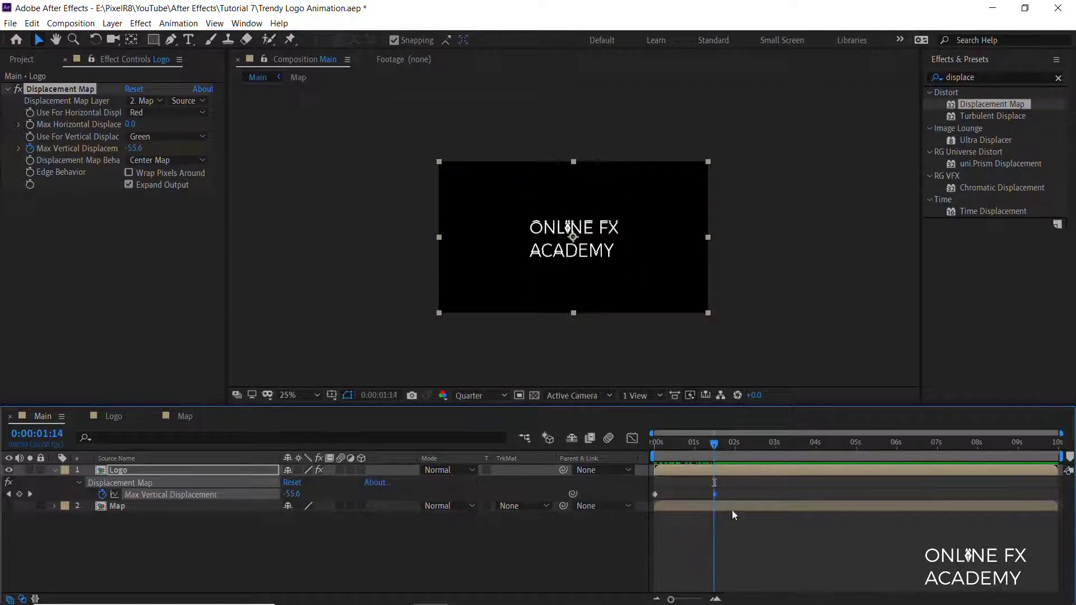
click(715, 494)
drag(734, 487, 647, 496)
Step: In the speed graph, lengthen the last Max Vertical Displacement keyframe's incoming handle so the speed peaks early and eases out slowly
click(632, 441)
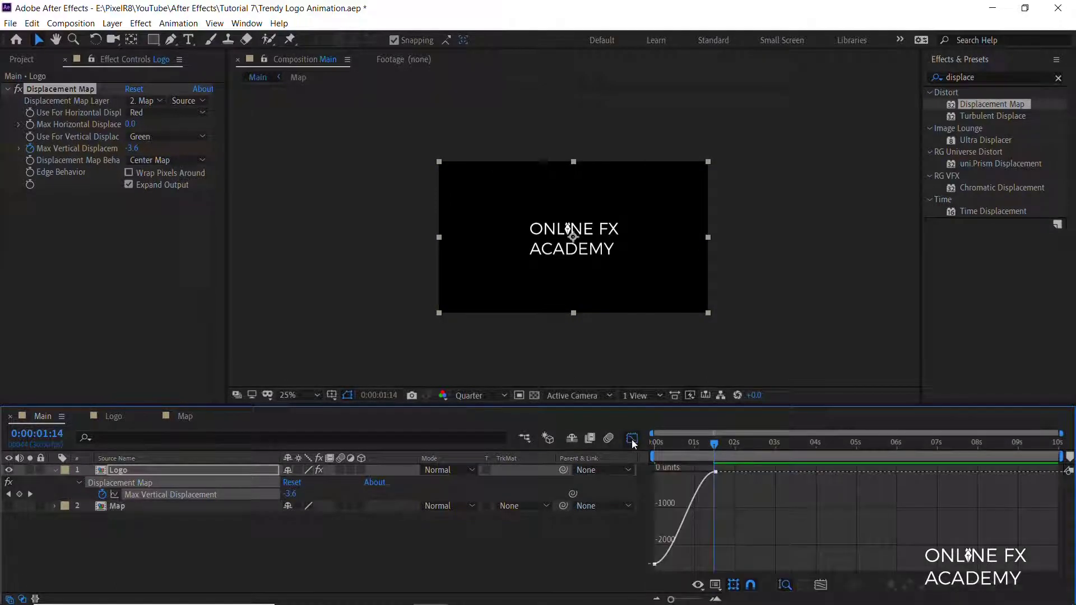
right_click(737, 499)
click(808, 390)
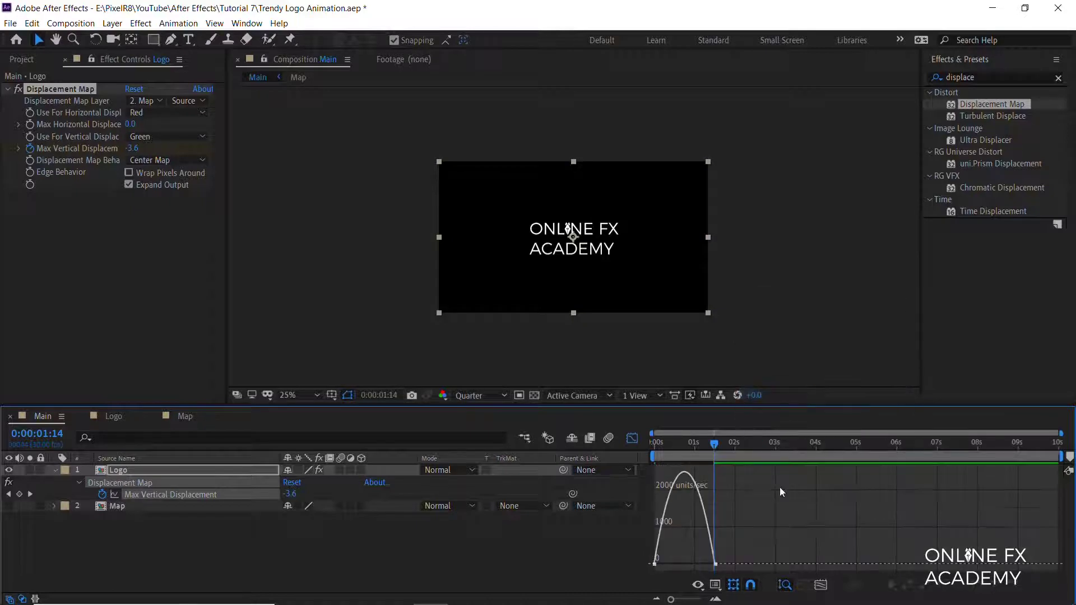
click(716, 564)
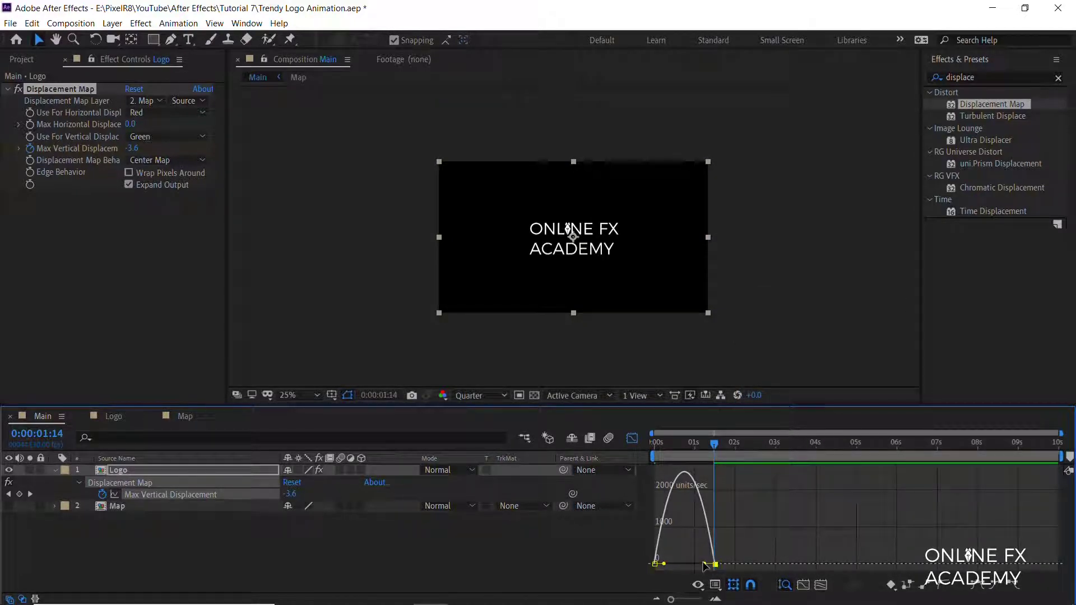
mouse_move(705, 566)
mouse_down()
mouse_move(673, 562)
mouse_move(685, 559)
mouse_up()
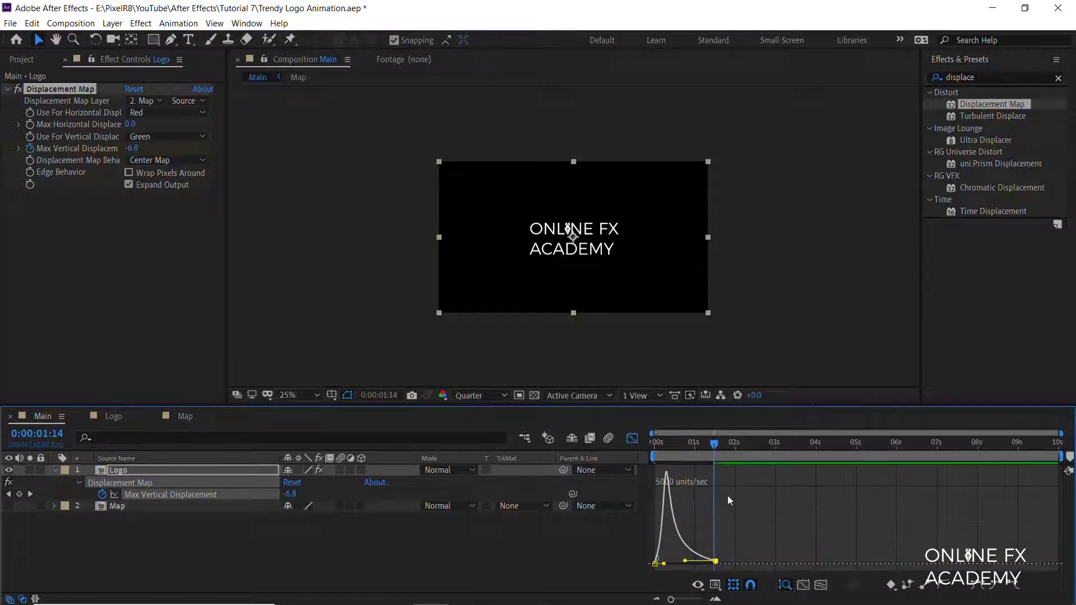
Step: Preview the eased displacement animation from the start of Main
drag(713, 445, 658, 446)
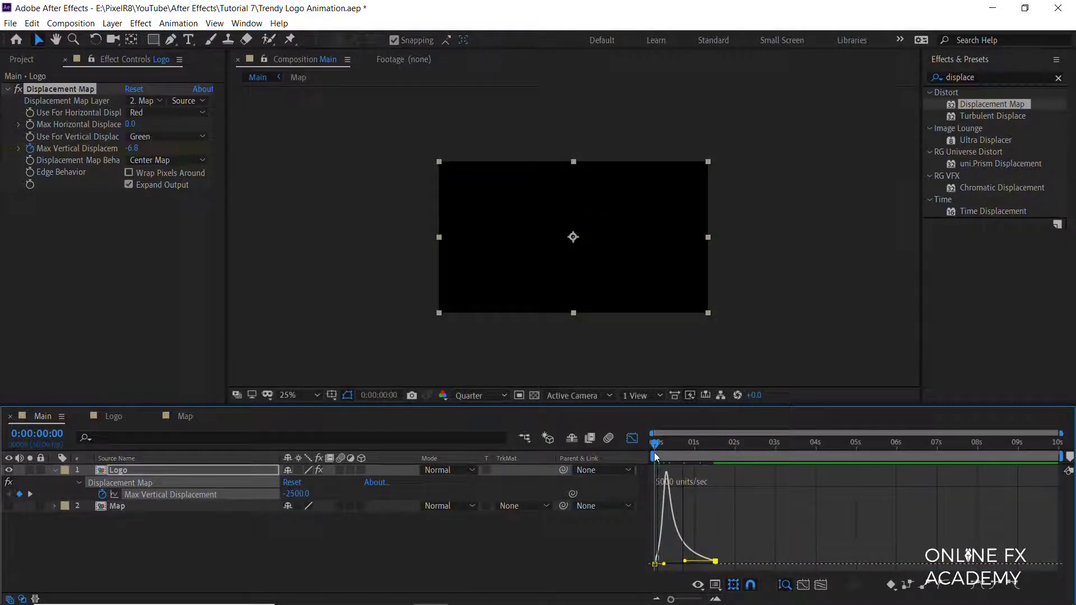
key(space)
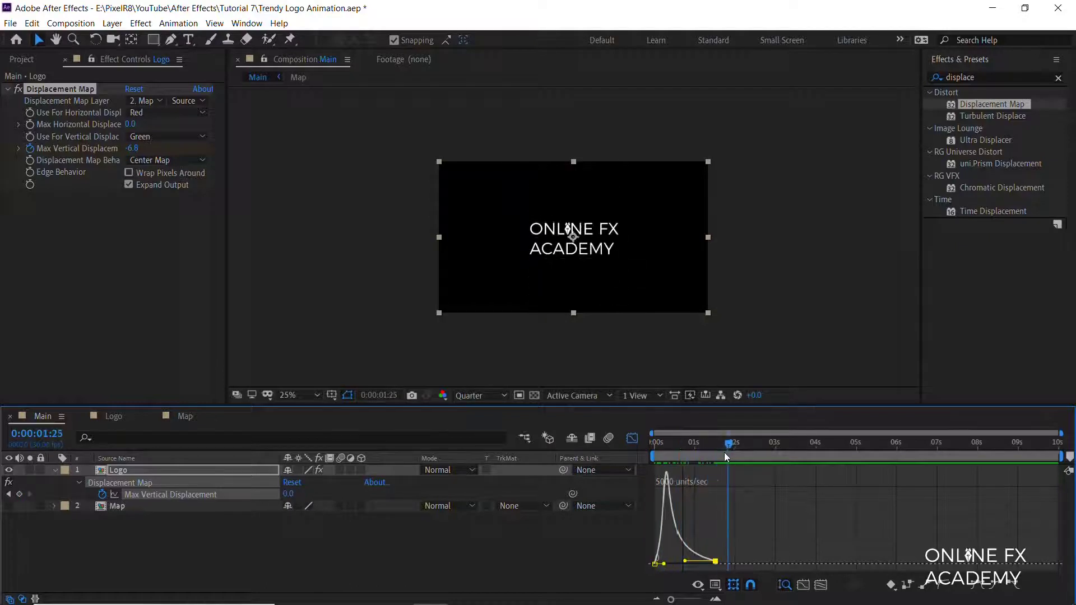
drag(724, 453, 695, 447)
Step: Close the graph editor and apply the Directional Blur effect to the Logo layer
click(631, 438)
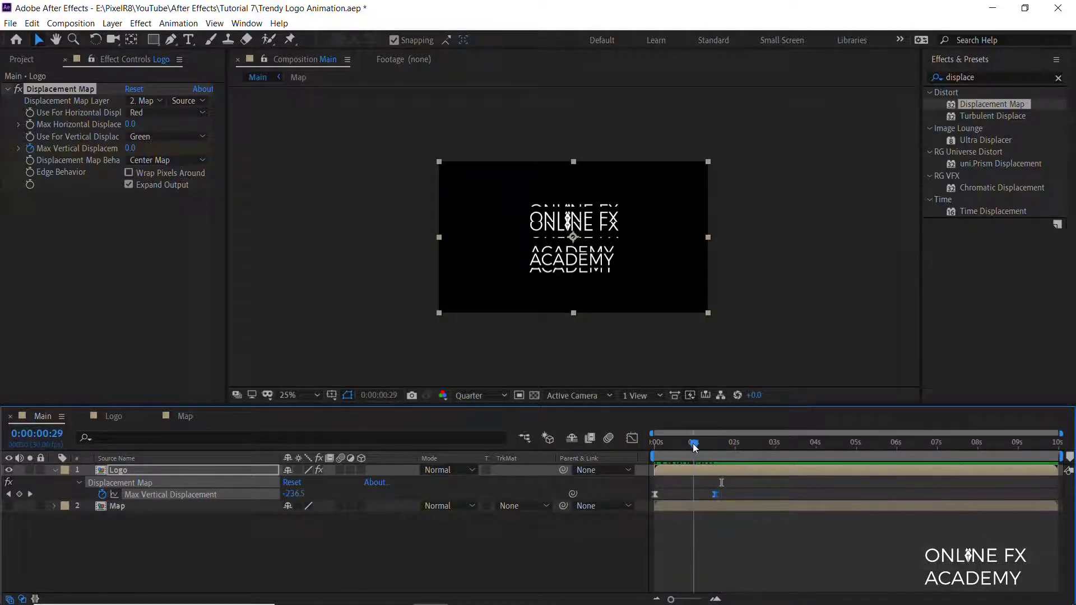
drag(1060, 434, 787, 444)
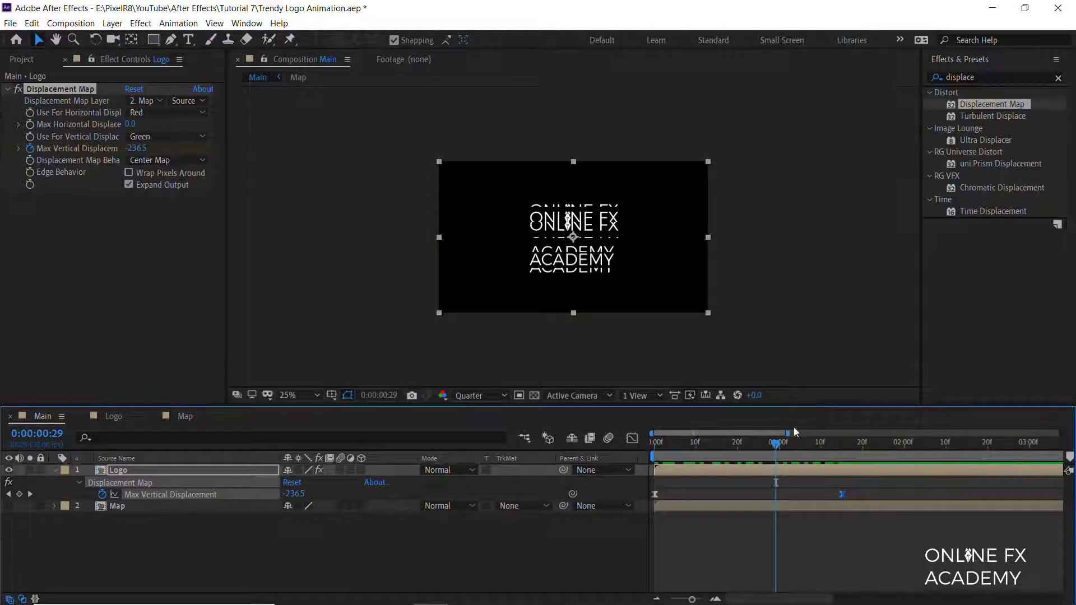
drag(788, 435, 794, 434)
click(997, 77)
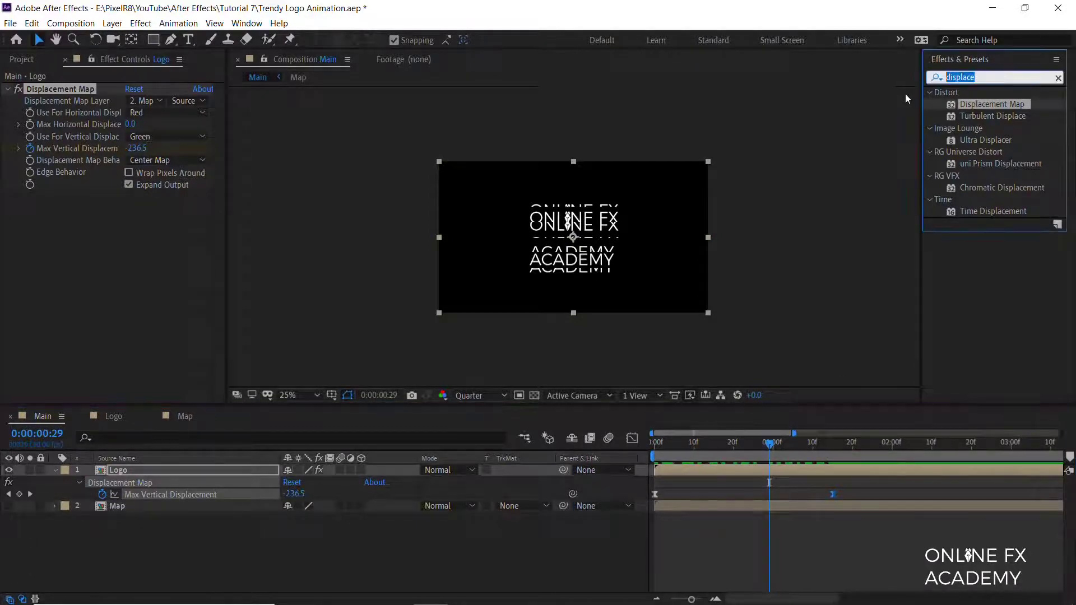
text(direction)
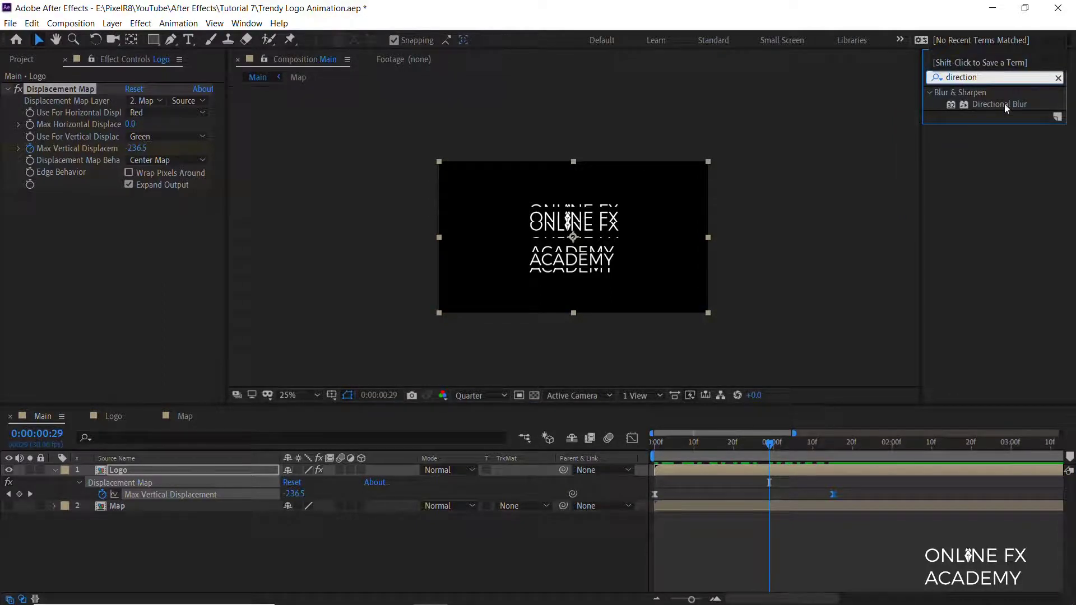
double_click(1004, 103)
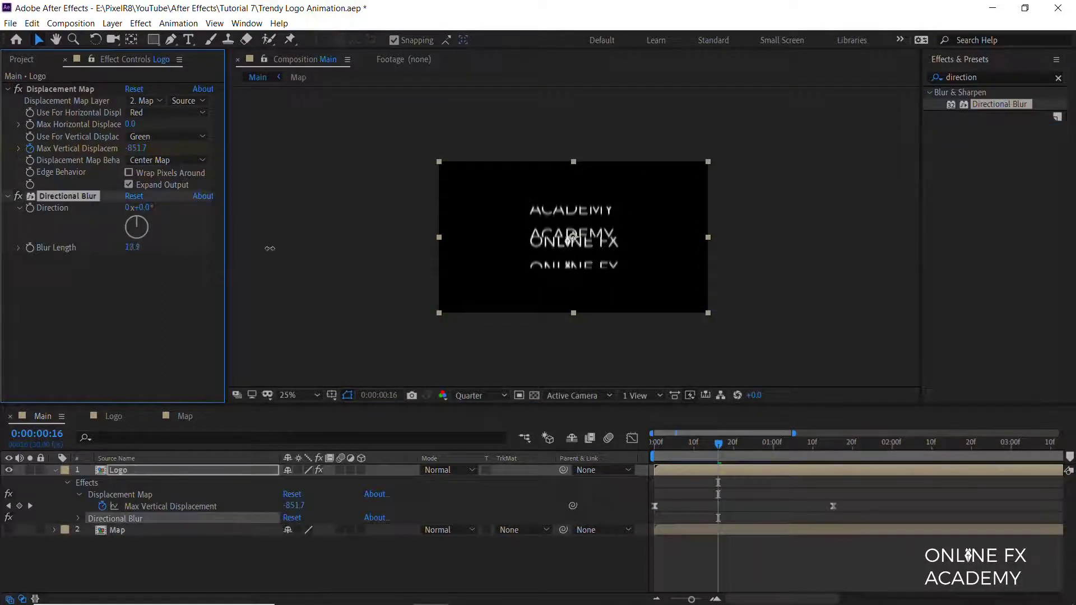
Step: Try different Directional Blur Length values on the Logo layer, ending at 17.6
drag(270, 248, 290, 249)
drag(133, 247, 381, 254)
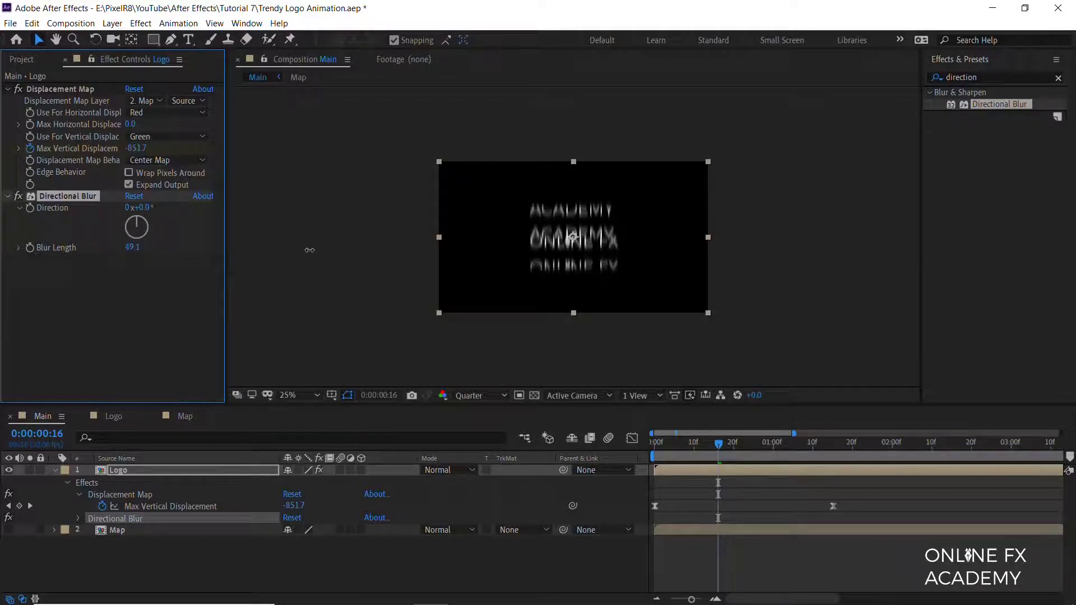
drag(310, 250, 156, 257)
Step: Keyframe the Logo layer's Blur Length at 0 at 0:00:00:00
drag(680, 443, 628, 443)
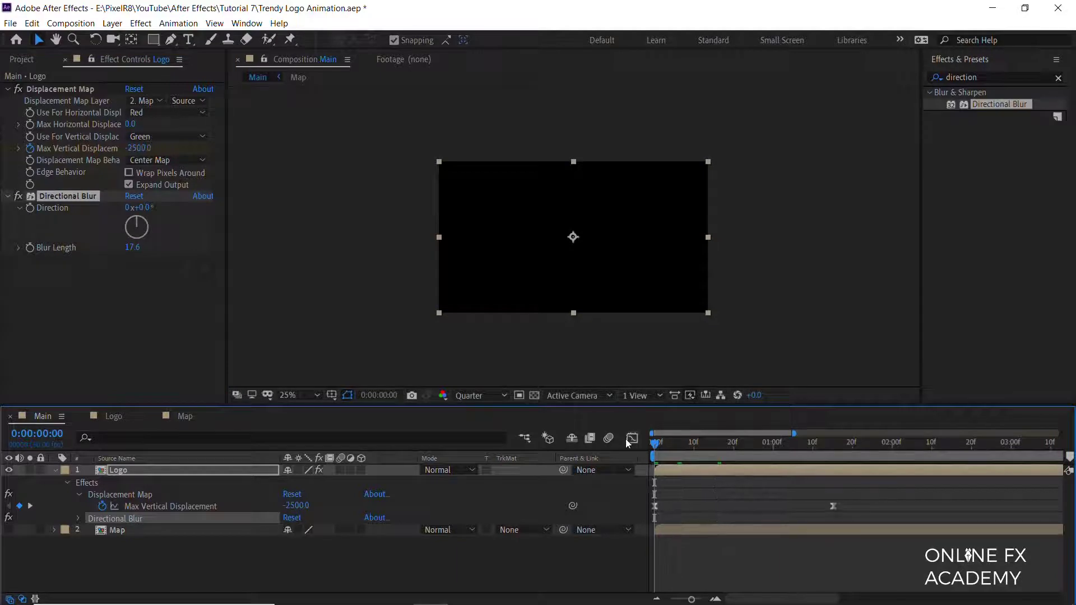
click(135, 247)
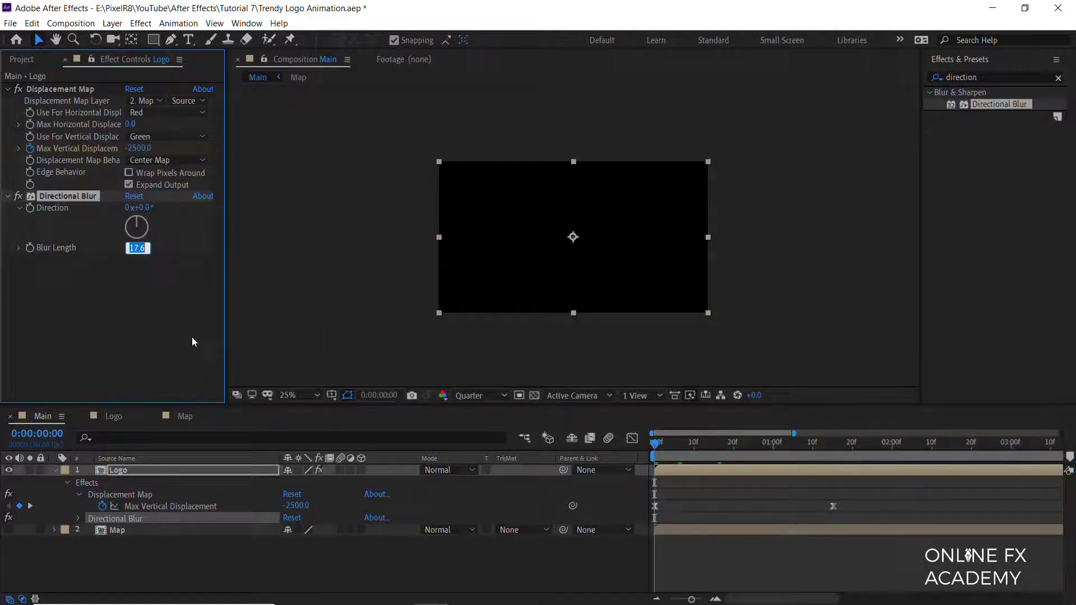
text(0)
key(Return)
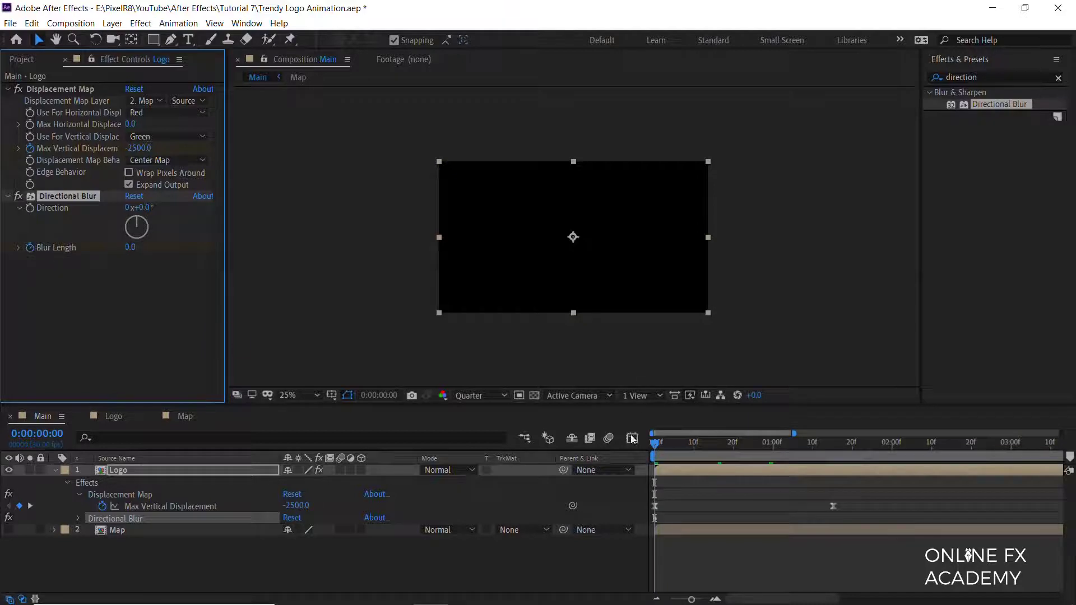
Step: Keyframe the Logo layer's Blur Length at 35 at 0:00:00:17 and at 0 at 0:00:01:15
drag(655, 443, 721, 446)
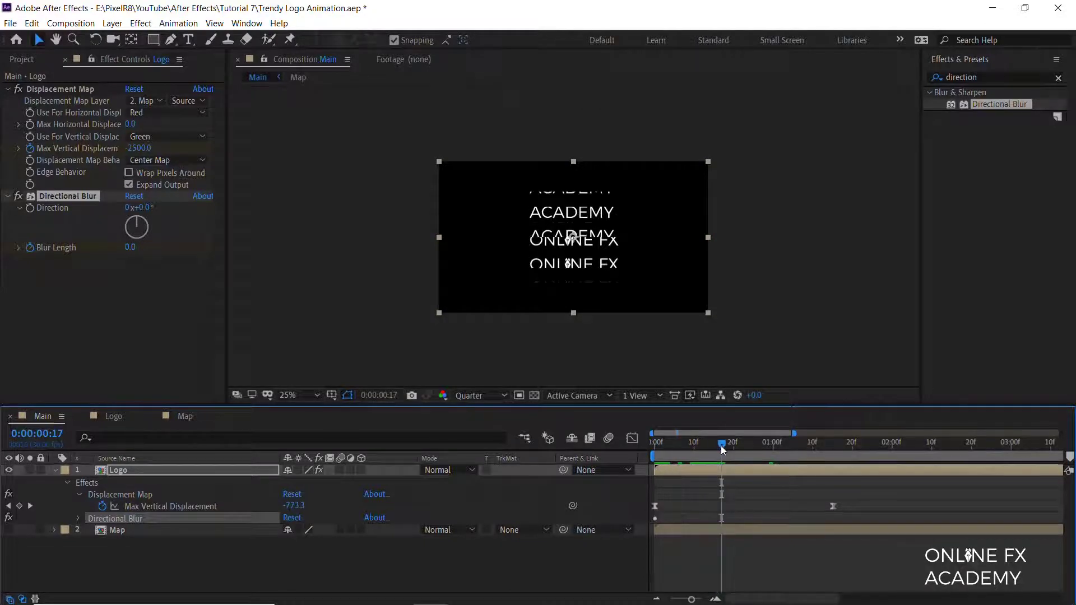
click(131, 248)
text(35)
key(Return)
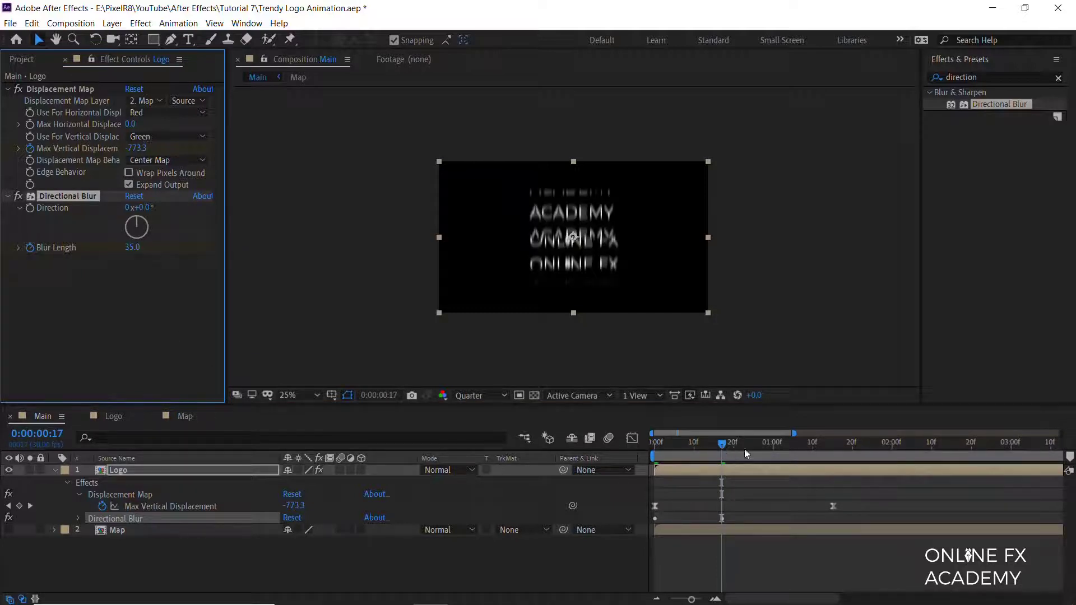
drag(723, 445, 834, 454)
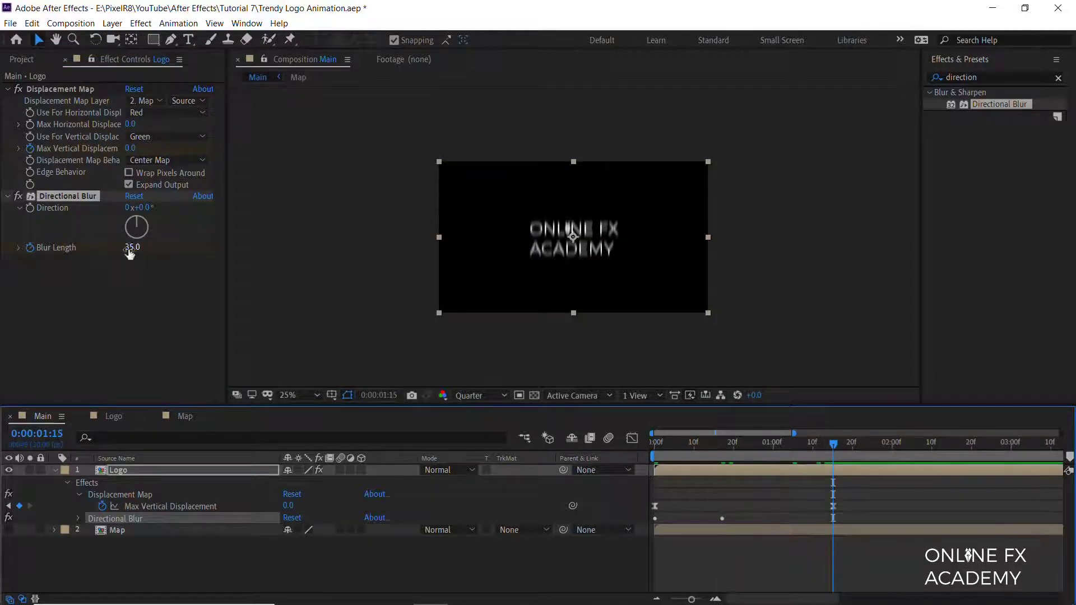
click(130, 251)
text(0)
key(Return)
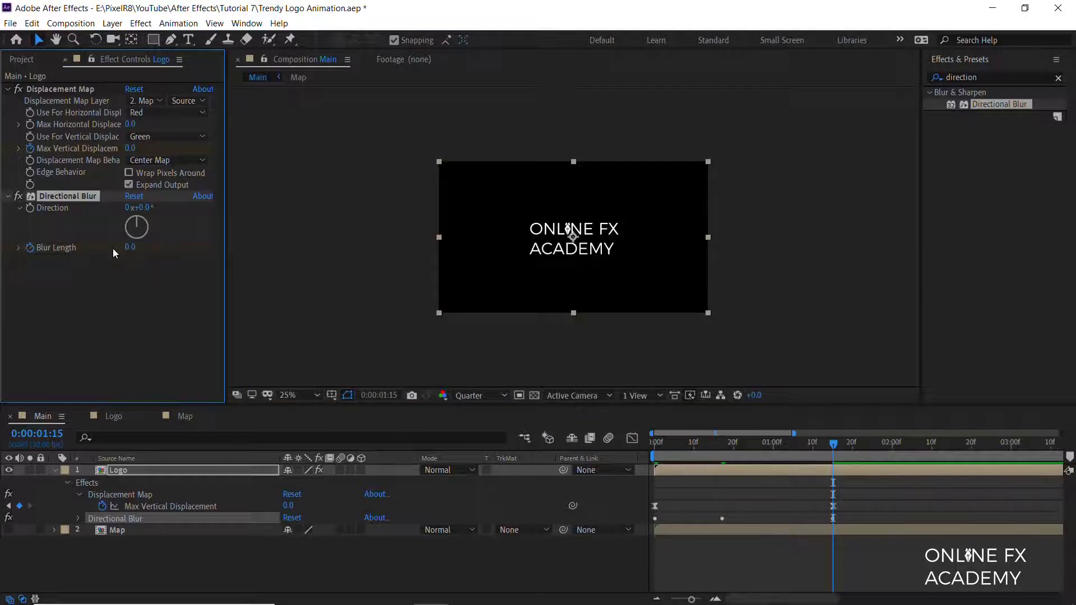
Step: Reveal the Logo layer's keyframed properties and apply Easy Ease to all Max Vertical Displacement and Blur Length keyframes
click(122, 471)
key(u)
key(u)
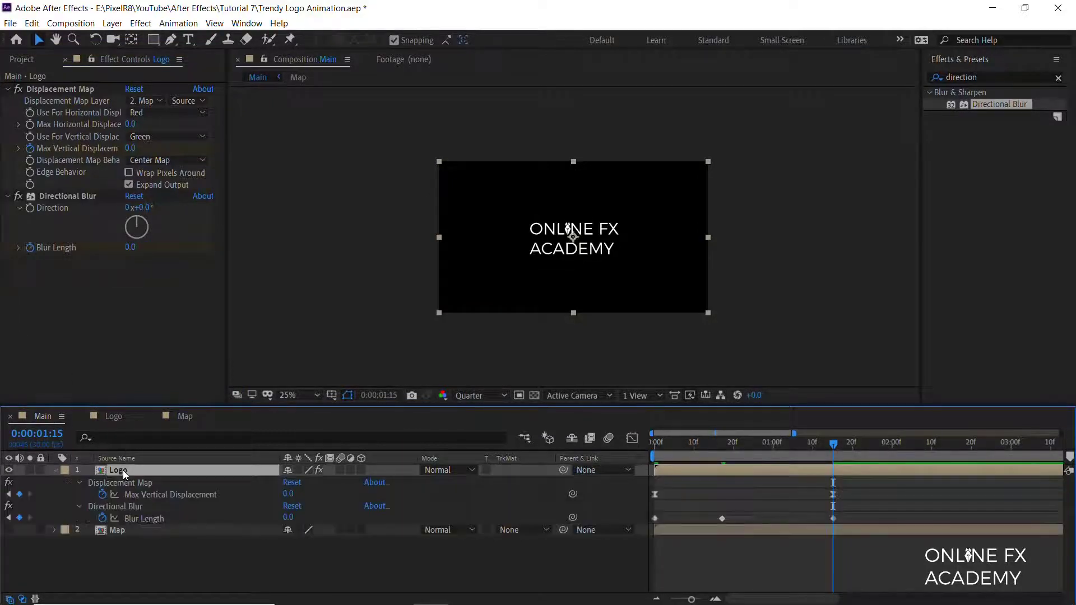
drag(860, 496, 640, 519)
key(F9)
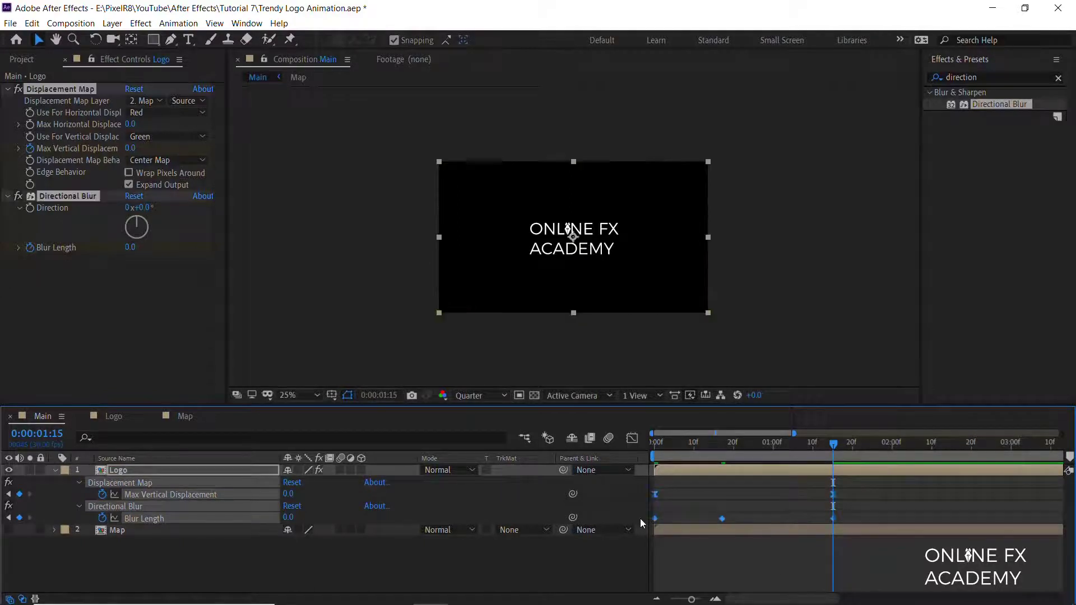
Step: In the Blur Length speed graph, lengthen the ease out of the first keyframe and into the last one, and preview the motion
drag(861, 511, 643, 530)
click(631, 439)
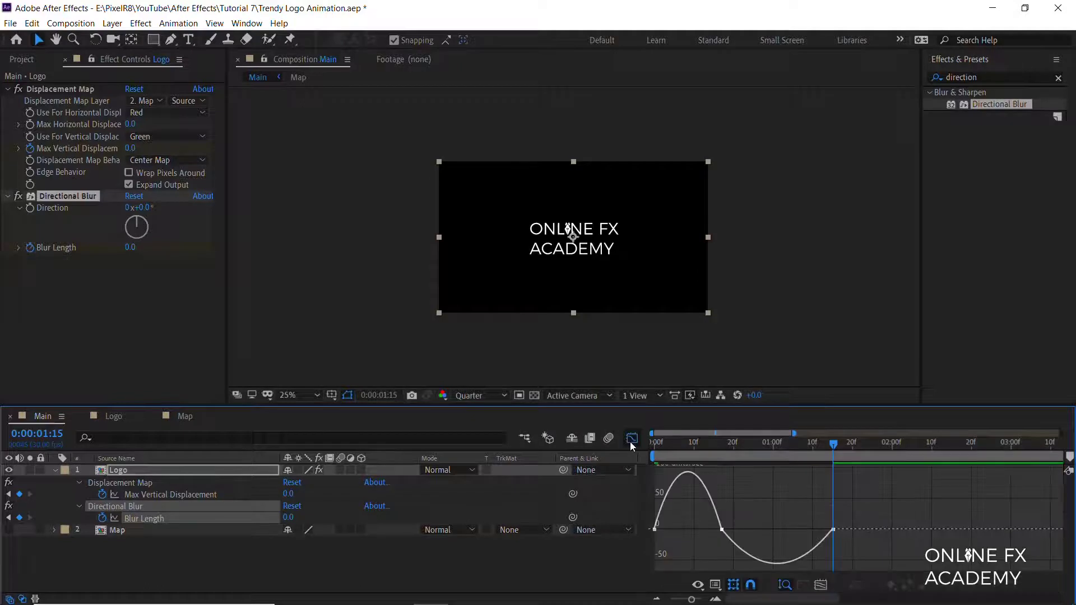
click(654, 529)
drag(676, 529, 687, 528)
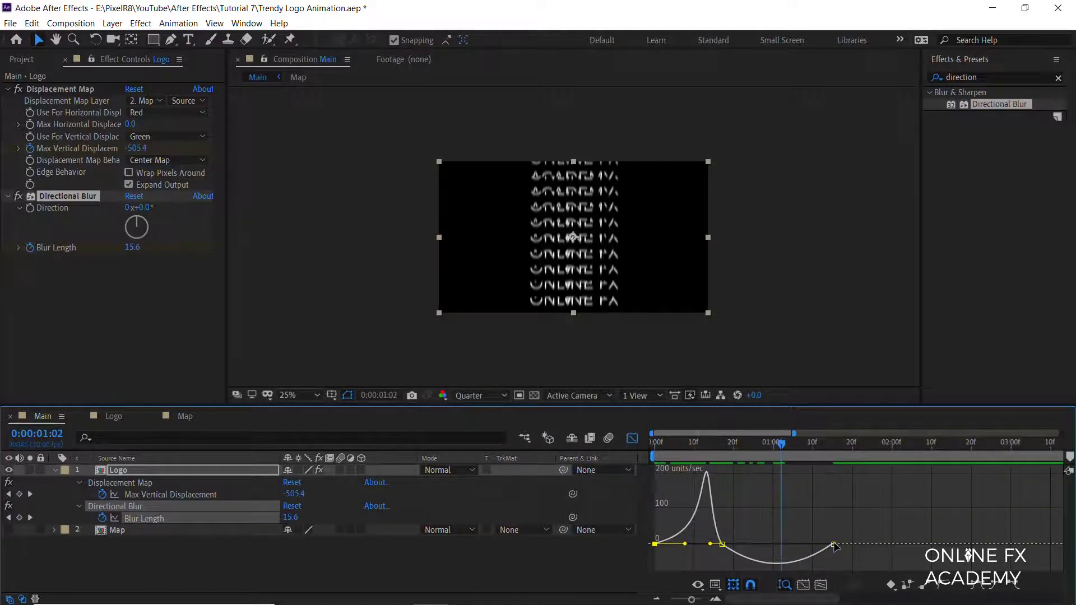
click(833, 544)
drag(813, 544, 775, 547)
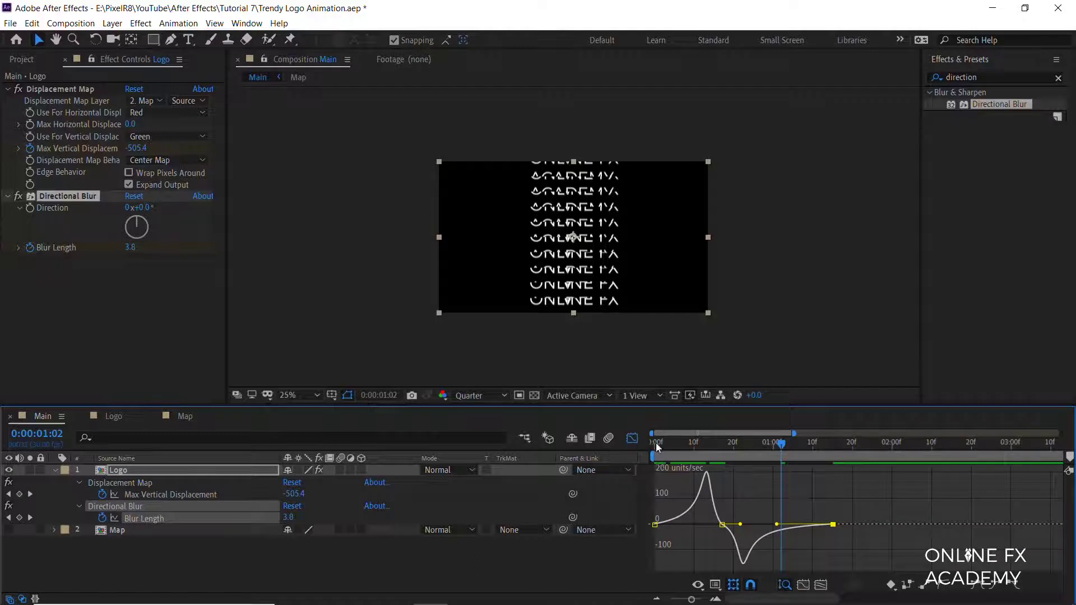
drag(657, 446, 823, 459)
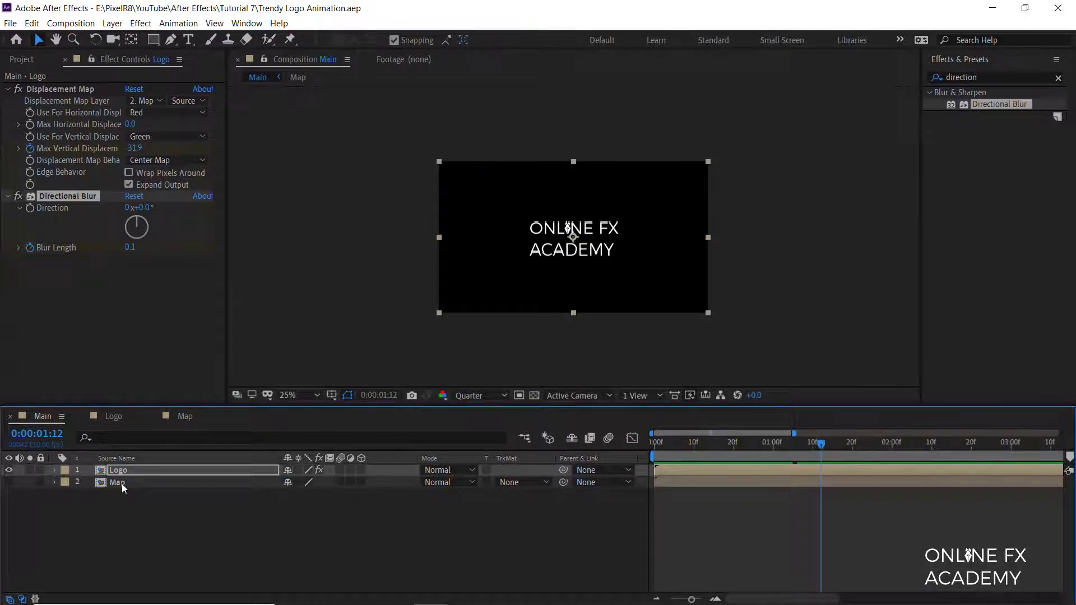
Step: Pre-compose the Logo and Map layers into a new composition named Animation, moving all attributes into it
shift+click(122, 483)
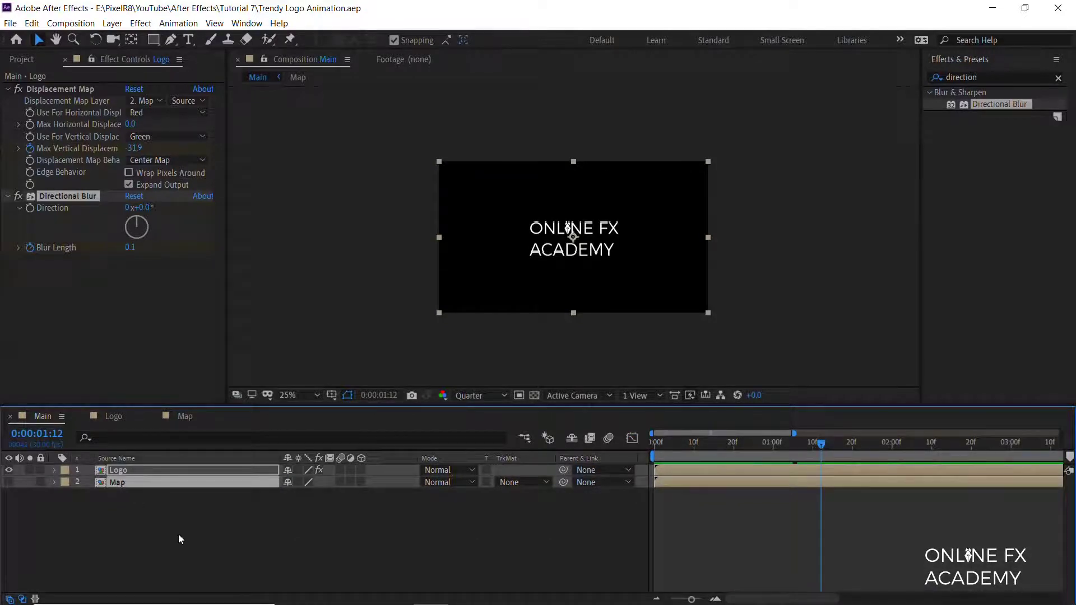
key(ctrl+shift+c)
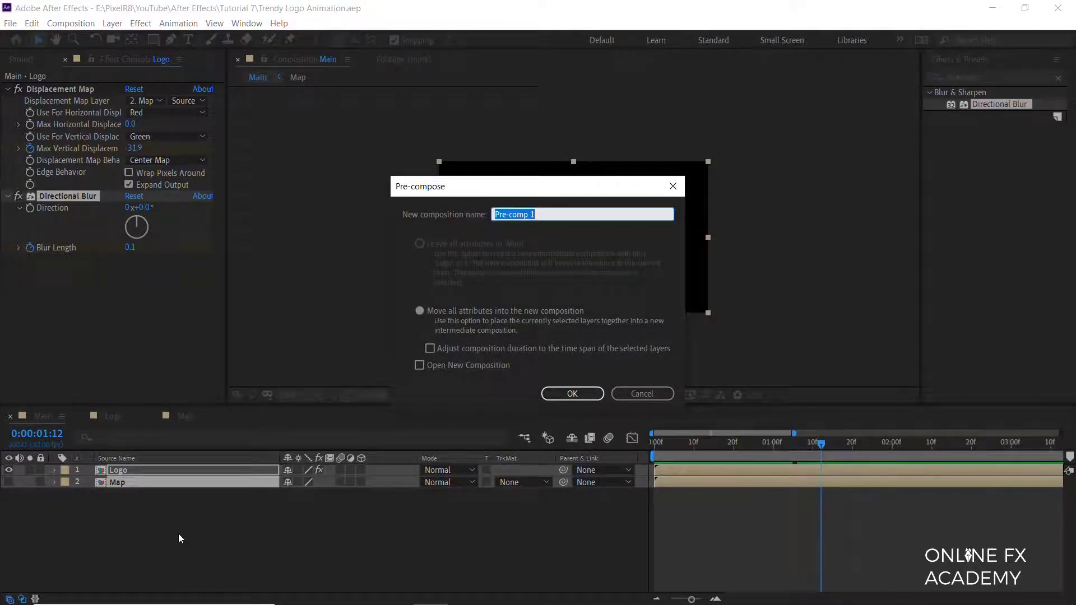
text(Animation)
key(Return)
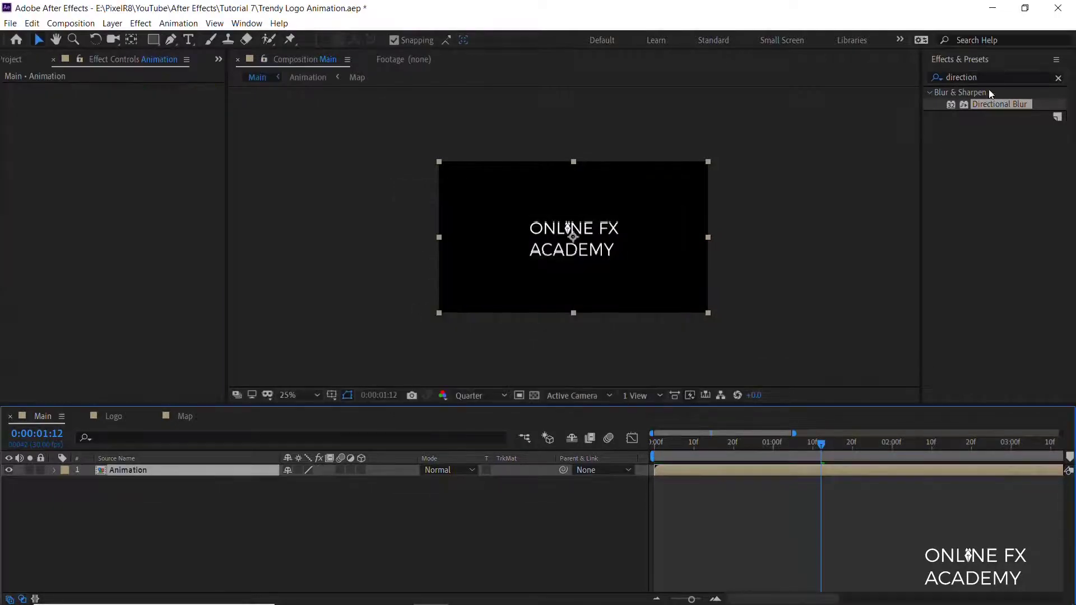
Step: Apply the Shift Channels effect to the Animation layer, with Take Green From and Take Blue From set to Full Off
click(936, 77)
text(shift)
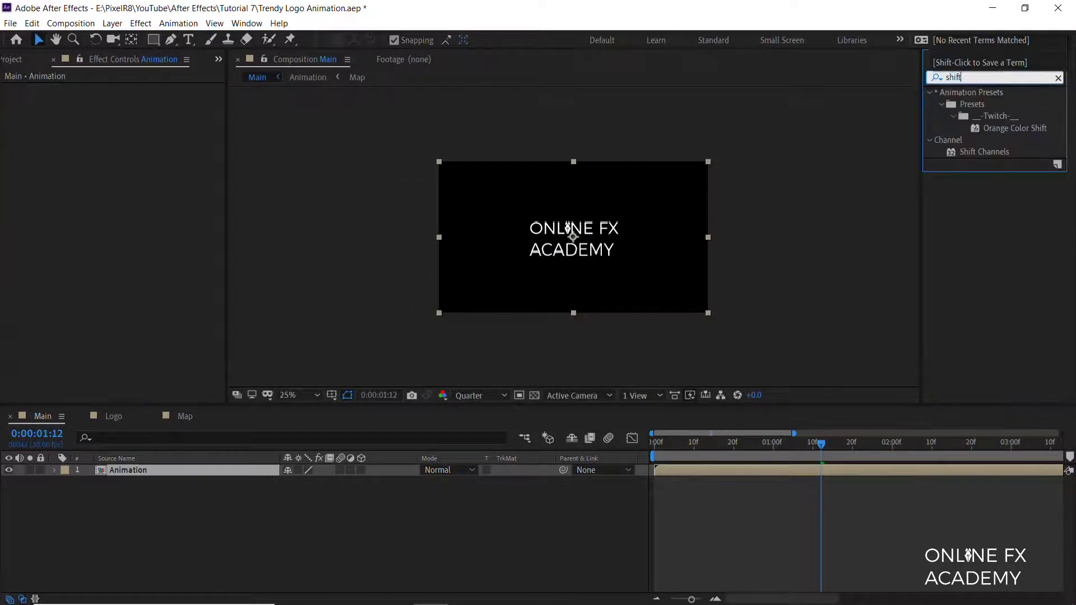
double_click(1005, 103)
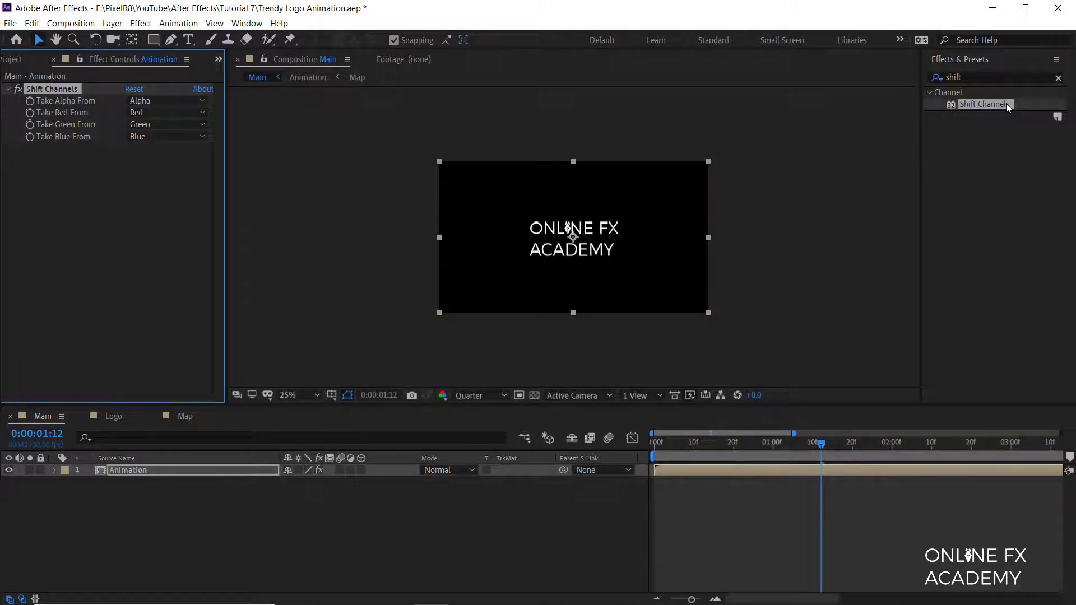
click(175, 119)
click(160, 257)
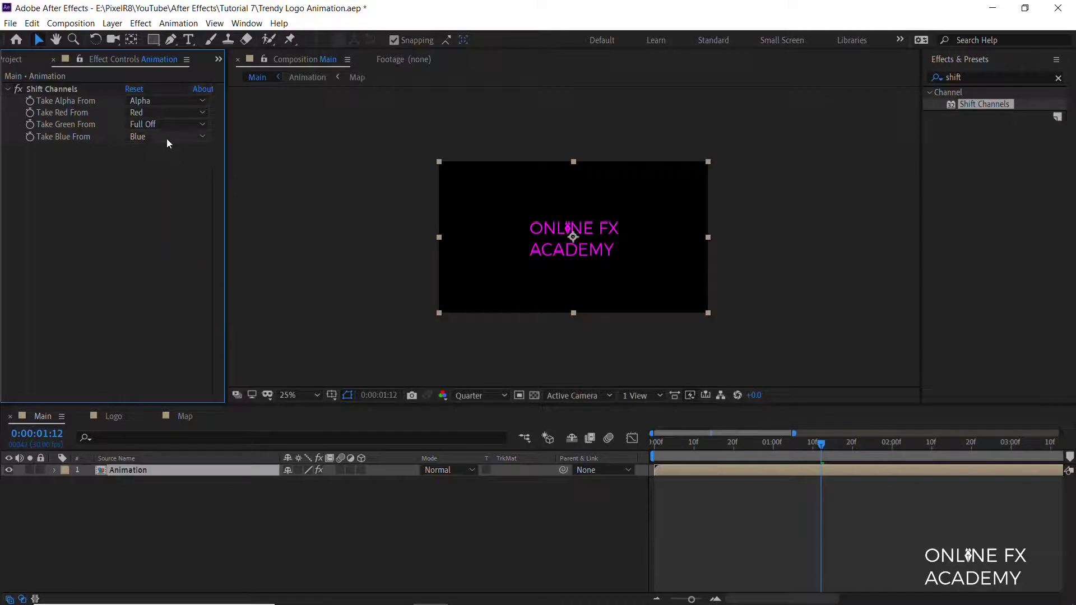
click(167, 139)
click(155, 269)
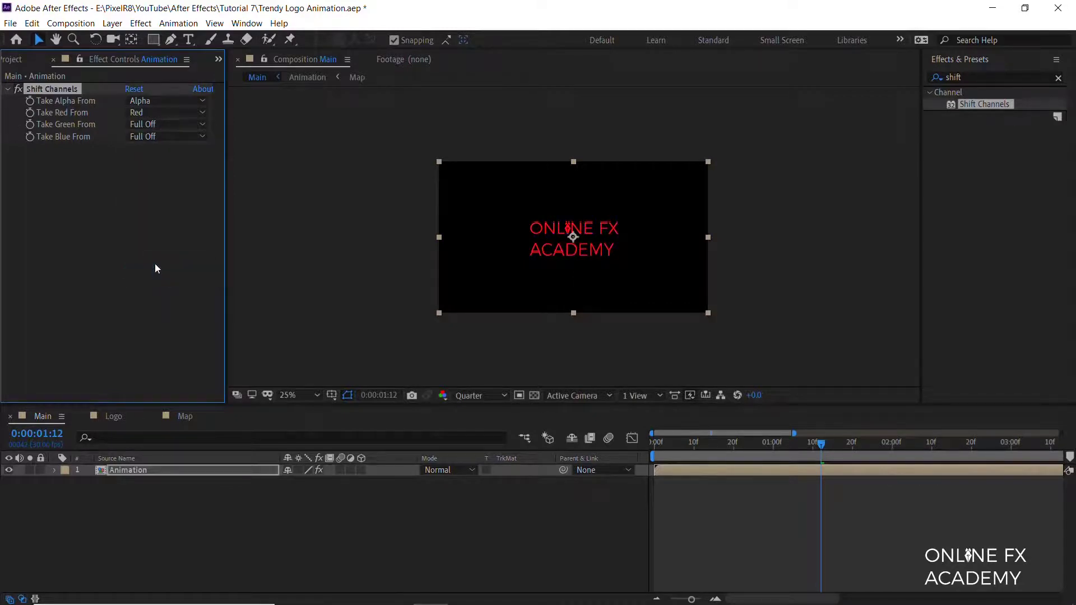
click(98, 512)
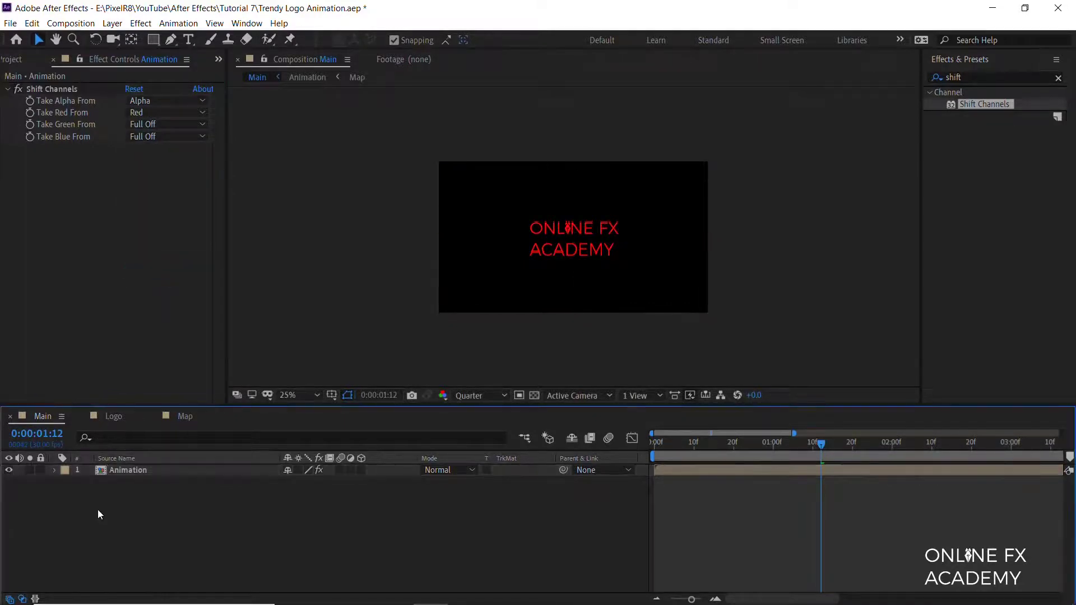
Step: Set the Animation layer's blending mode to Add
click(449, 472)
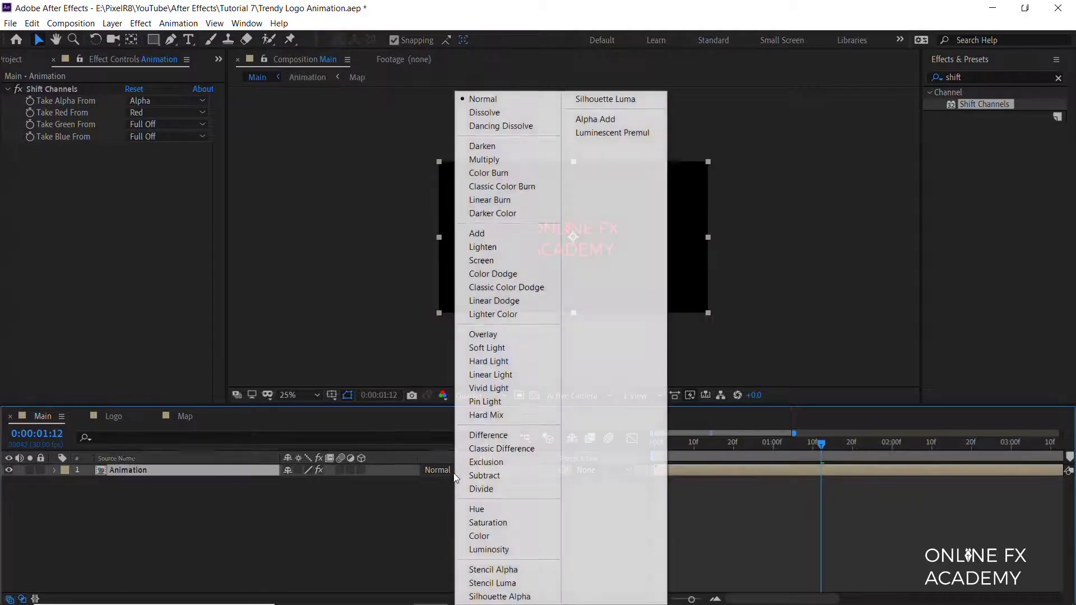
click(451, 470)
click(499, 233)
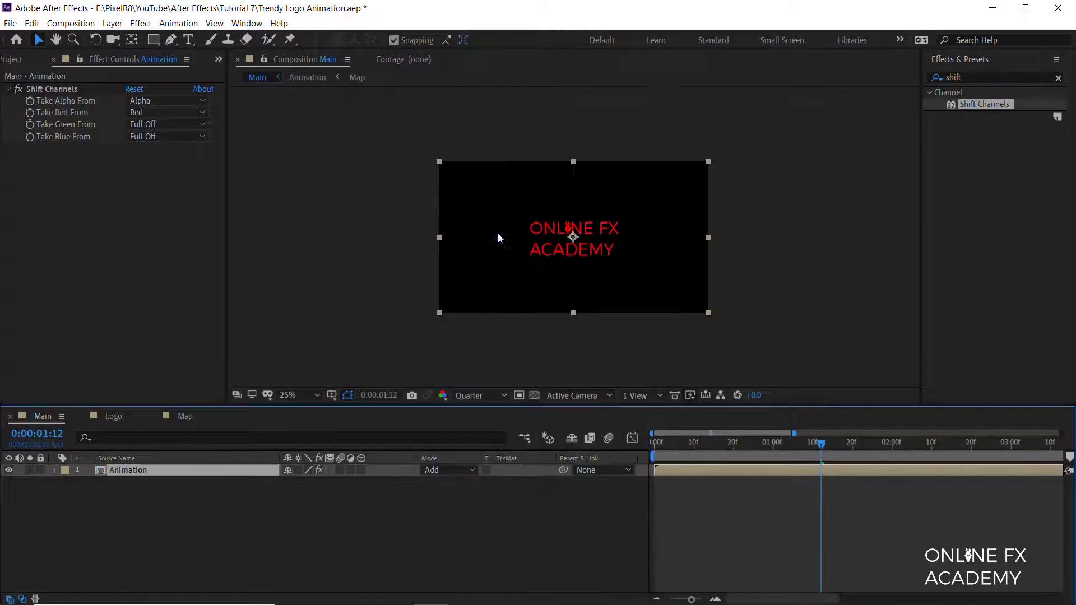
Step: Duplicate the Animation layer and set the copy's Shift Channels to Take Red From Full Off and Take Green From Green
key(ctrl+d)
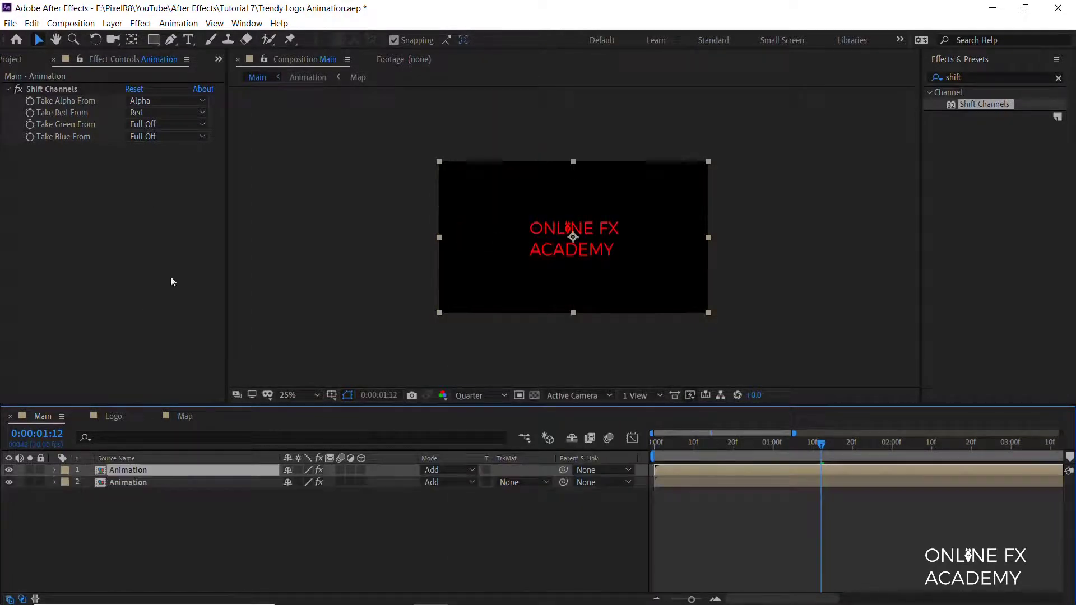
click(158, 113)
click(166, 248)
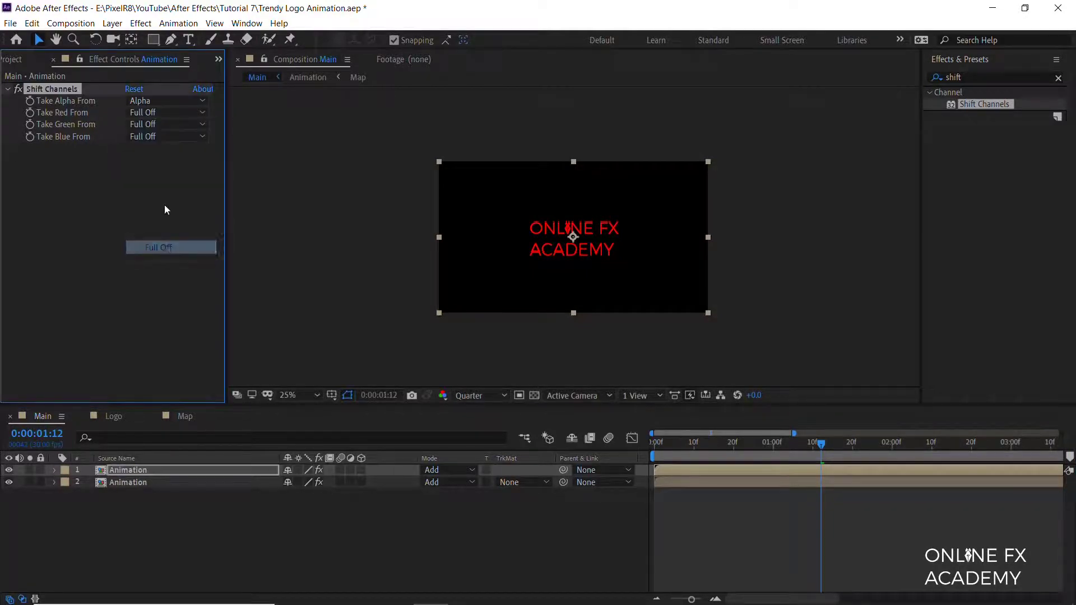
click(162, 122)
click(167, 167)
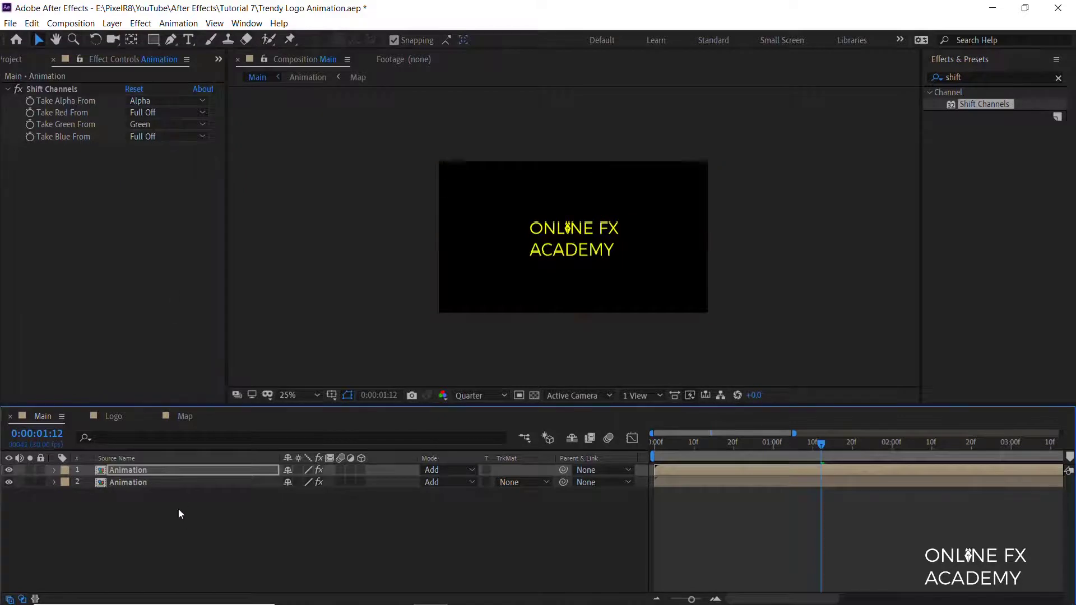
Step: Duplicate the green Animation layer and set the new copy's Take Green From to Full Off and Take Blue From to Blue
click(162, 470)
key(ctrl+d)
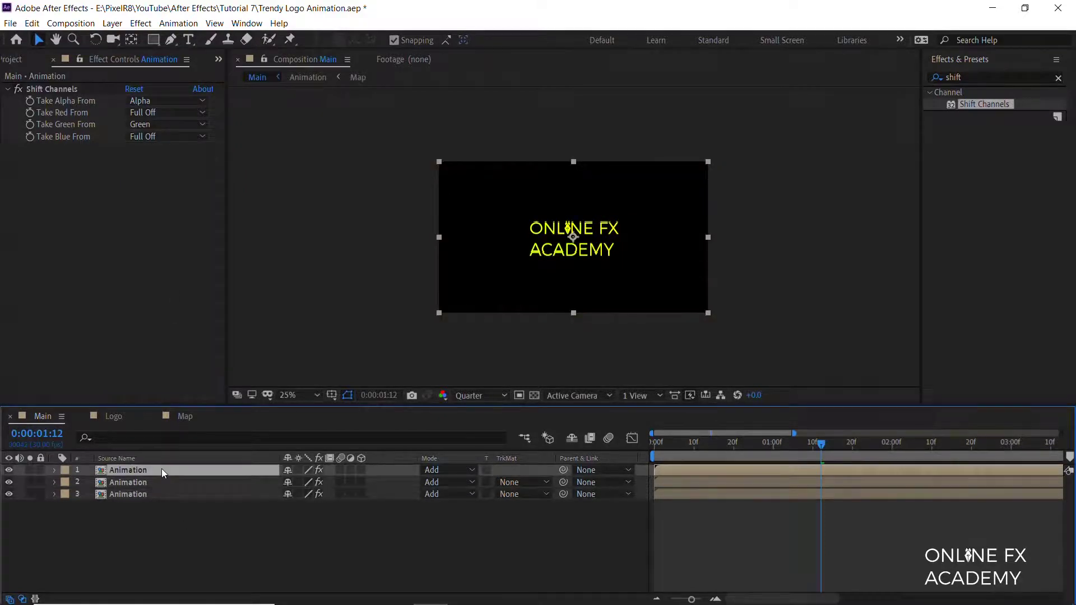
click(159, 125)
click(163, 258)
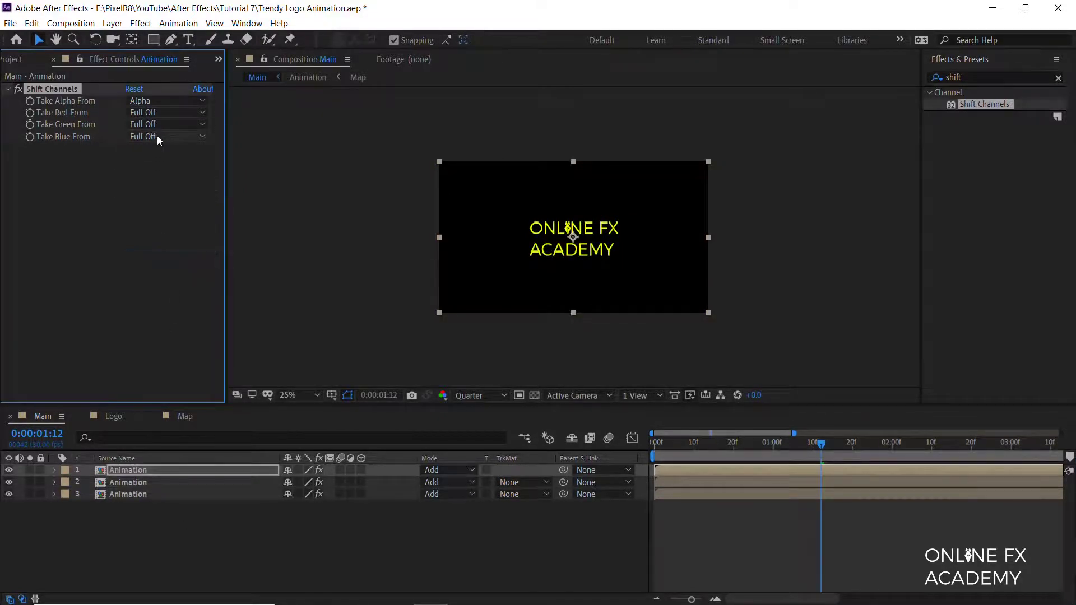
click(157, 136)
click(170, 191)
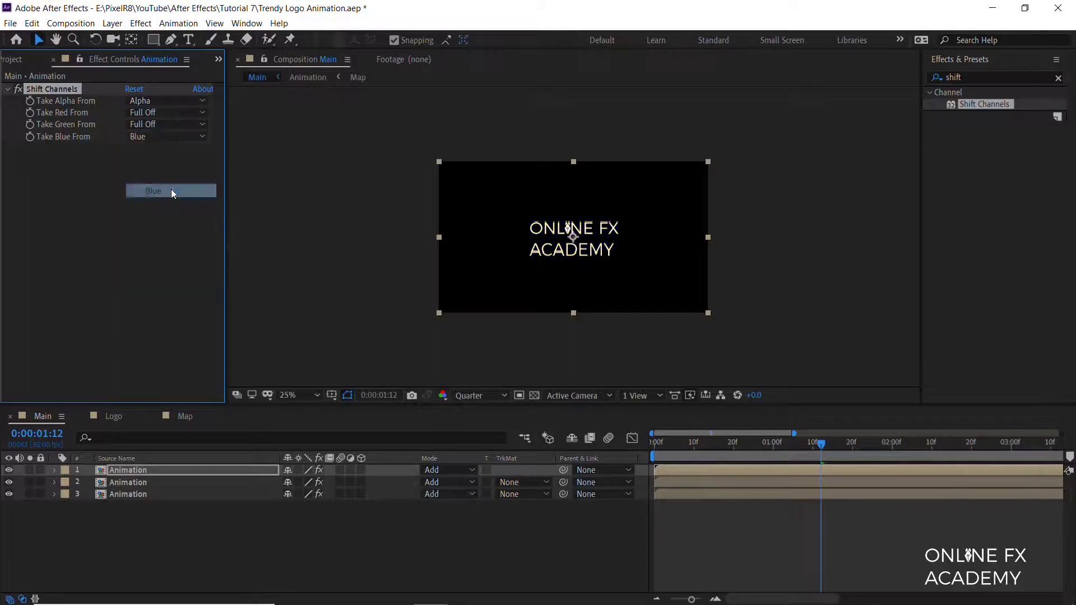
Step: Stagger the Animation layers in time so the green layer starts at frame 1 and the blue layer at frame 2
click(654, 443)
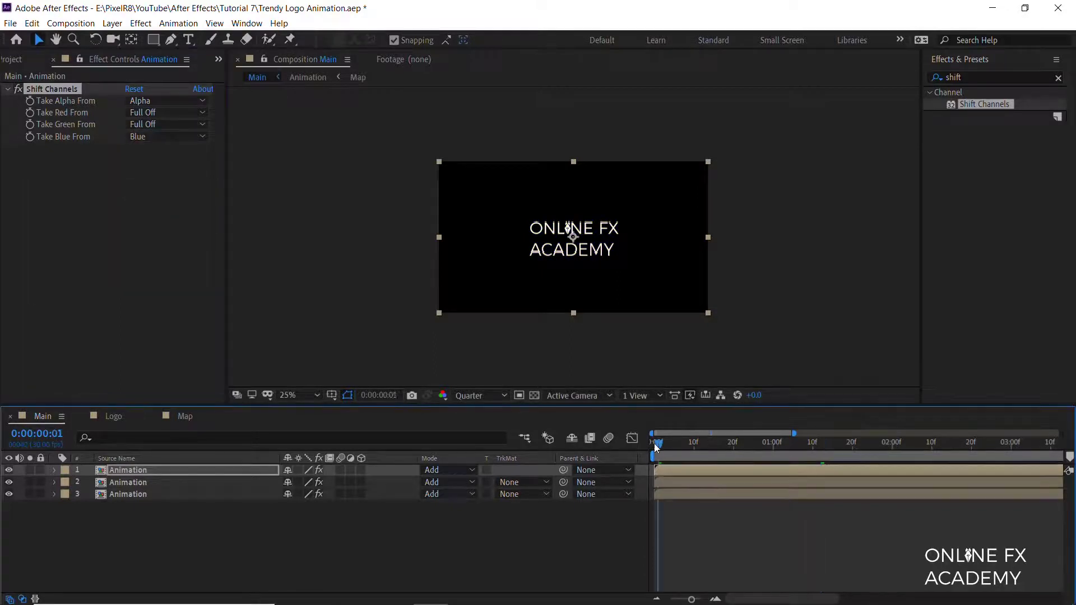
click(664, 481)
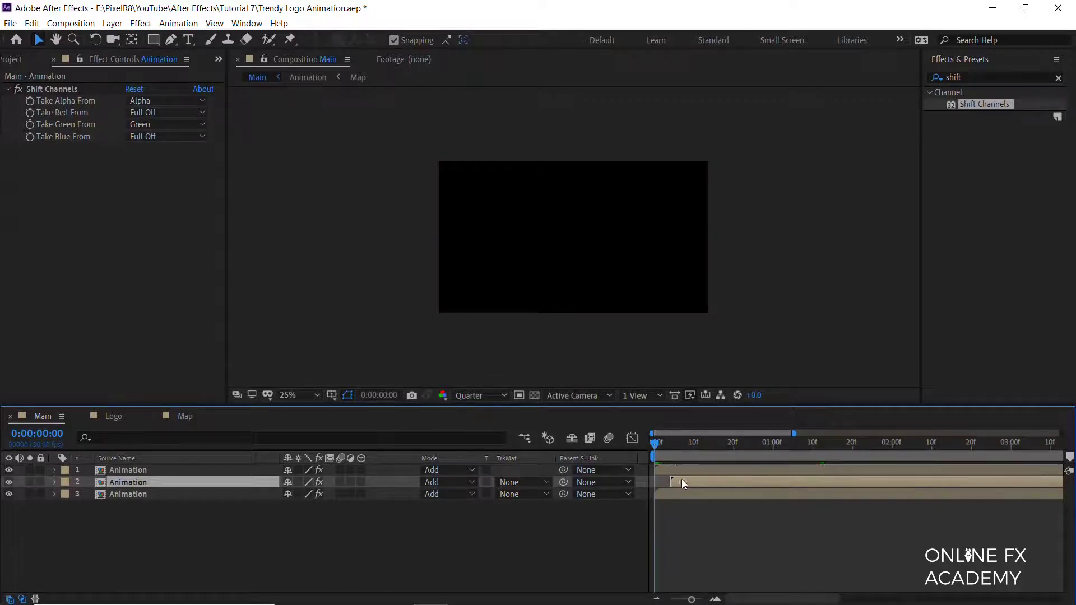
double_click(679, 480)
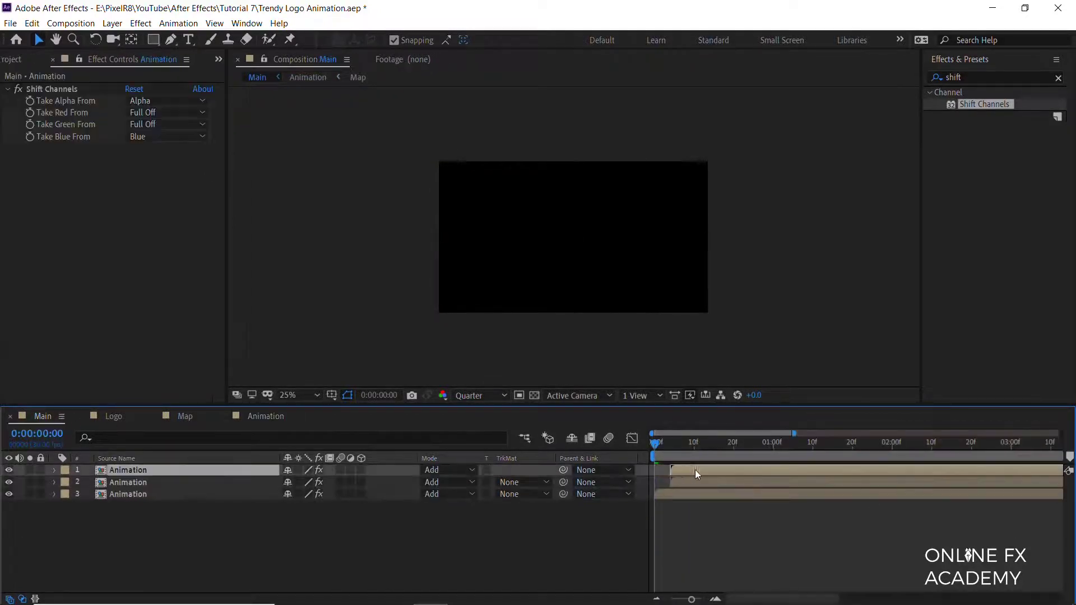
scroll(695, 469, up, 4)
drag(832, 482, 734, 483)
drag(975, 470, 765, 471)
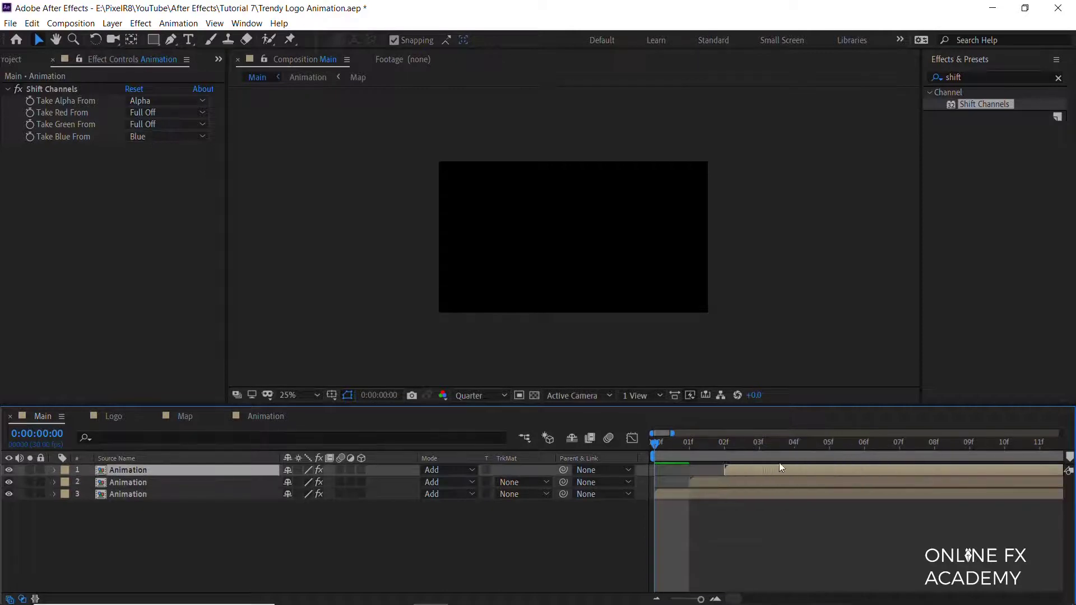
Step: Scrub through the staggered red, green and blue layers in Main to check the color-split animation
scroll(785, 470, down, 3)
drag(849, 445, 950, 447)
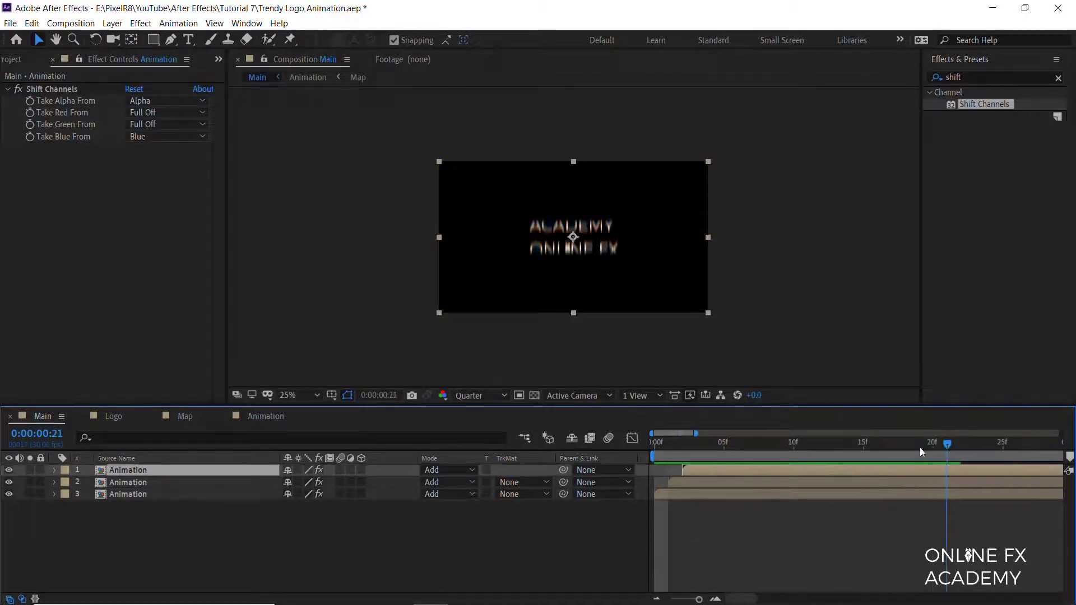
drag(696, 433, 987, 459)
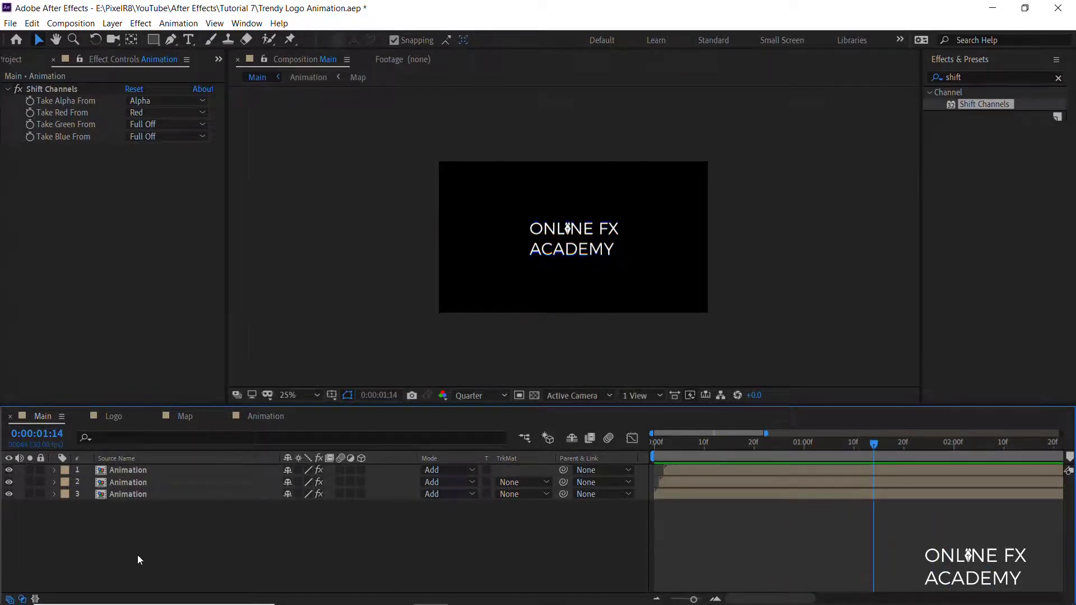
Step: Create a 1920 x 1080 px solid in Main with the dark blue color 0D0F1E
key(ctrl+y)
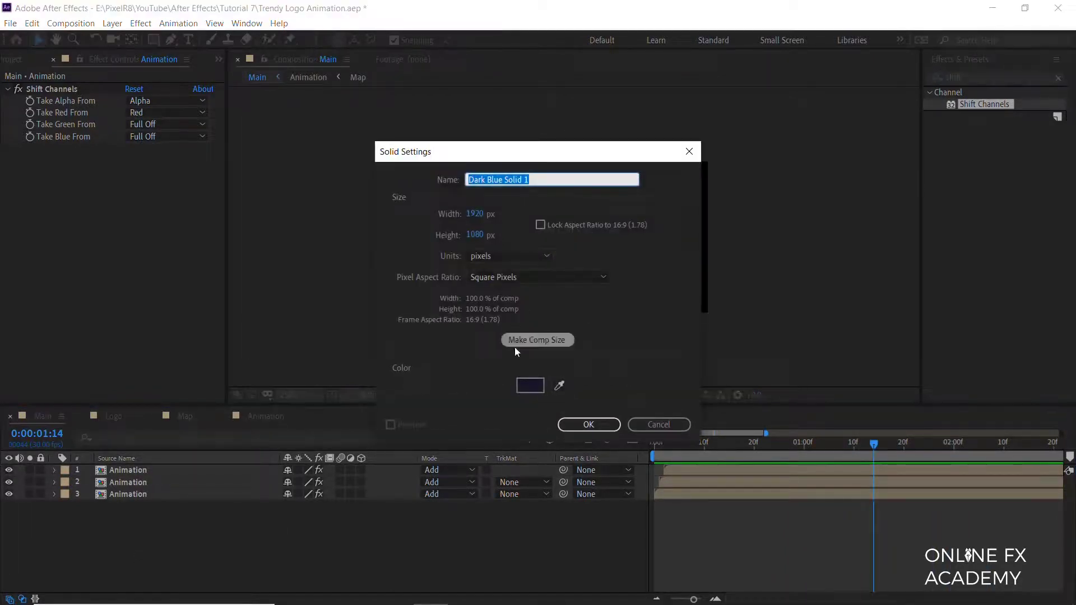
click(530, 385)
click(228, 279)
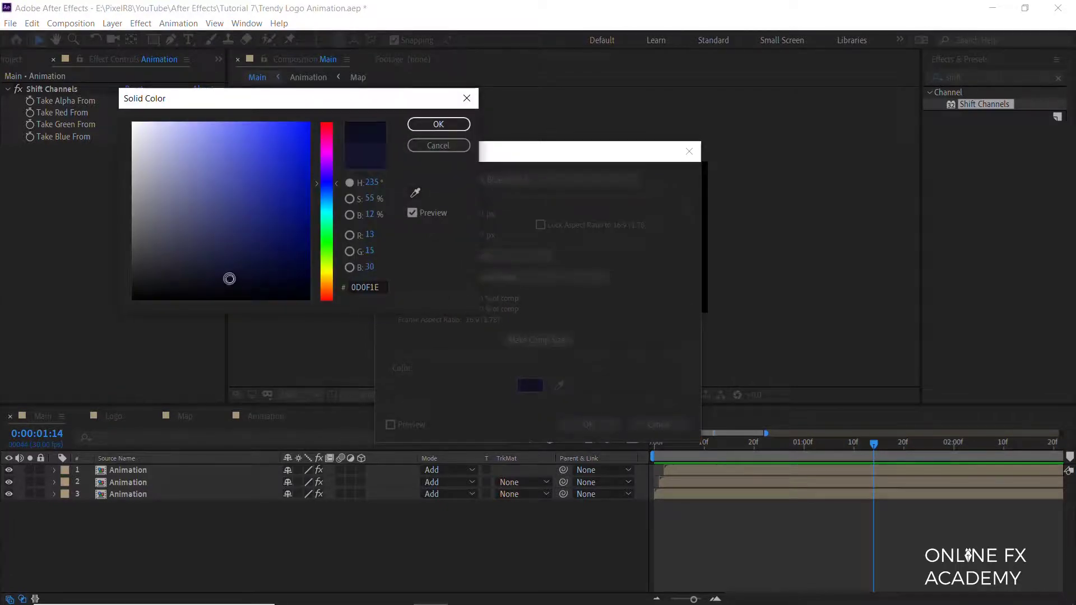
click(438, 123)
click(588, 424)
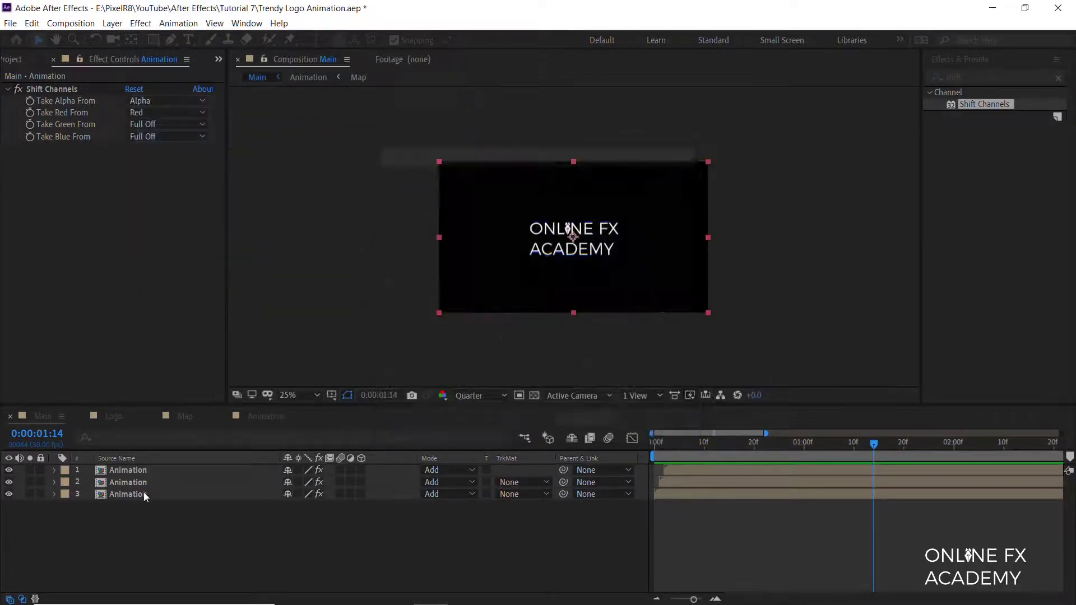
Step: Move the dark blue solid beneath the three Animation layers in Main and scrub to check the background
drag(139, 463, 140, 510)
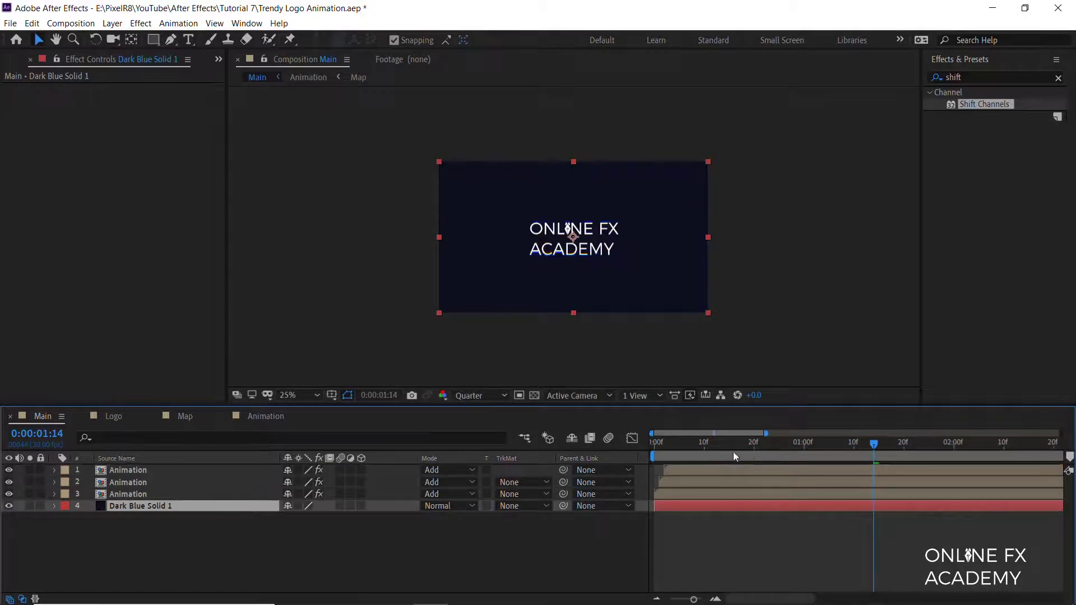
drag(733, 446, 889, 448)
Step: Add puma_logo.png above the existing logo in the Logo composition and hide the onlinefxcademy_logo.png layer
click(9, 62)
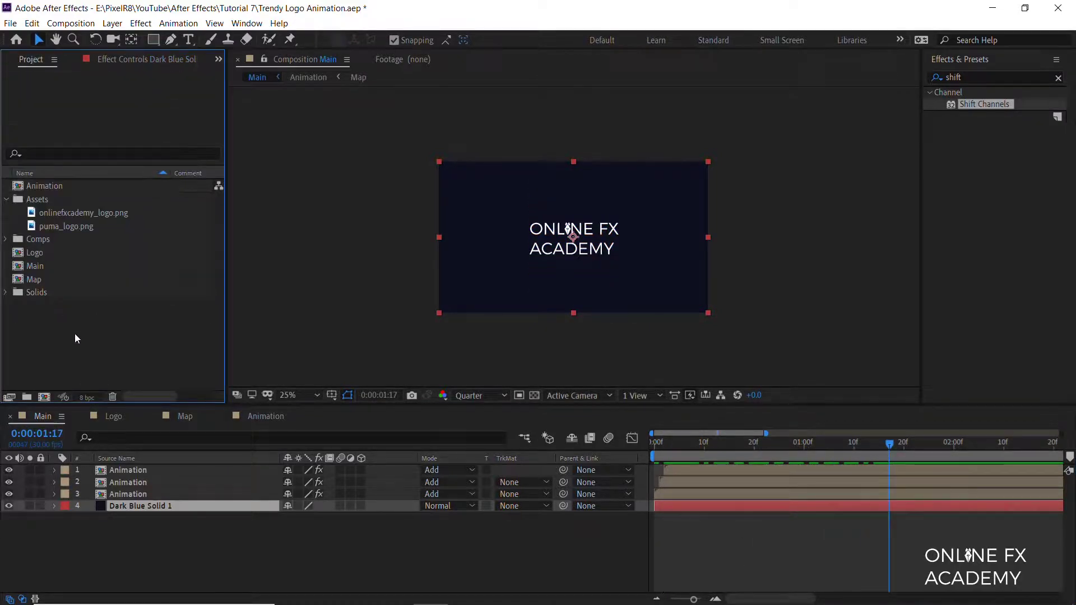
click(112, 416)
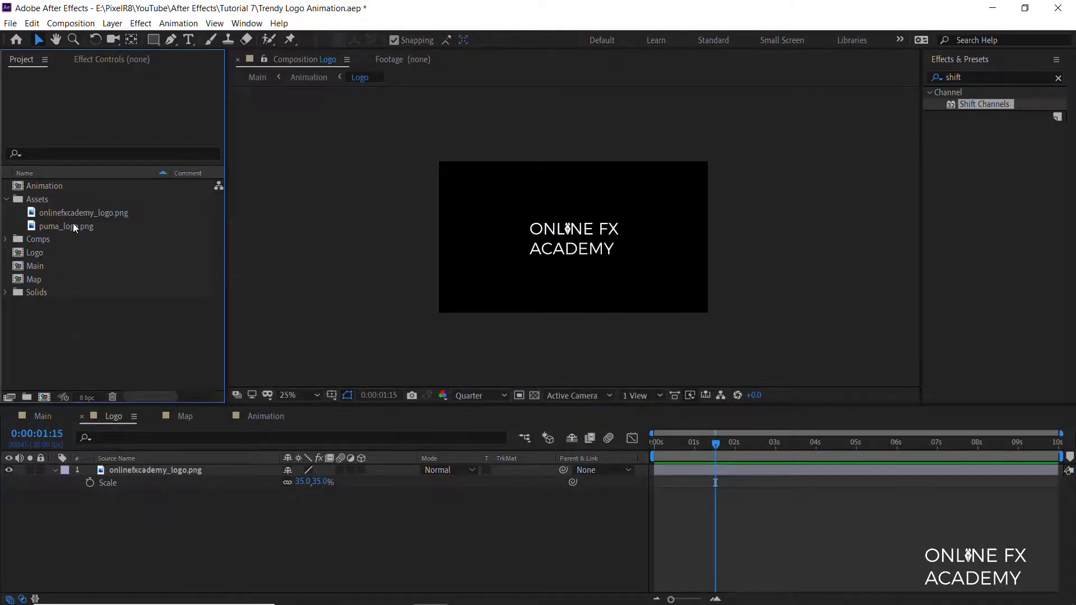
drag(73, 223, 139, 465)
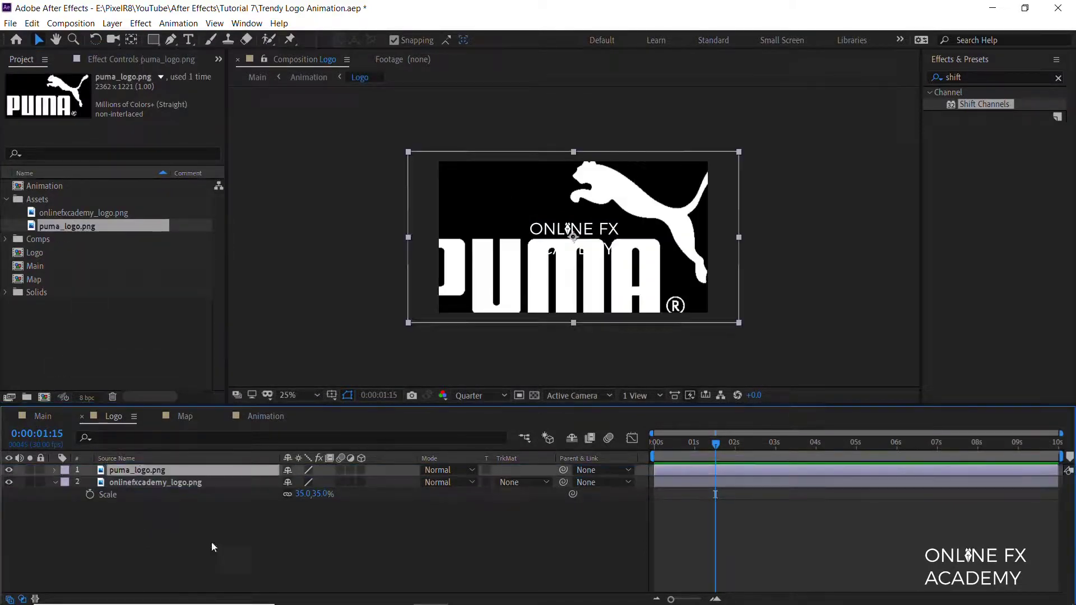
click(9, 482)
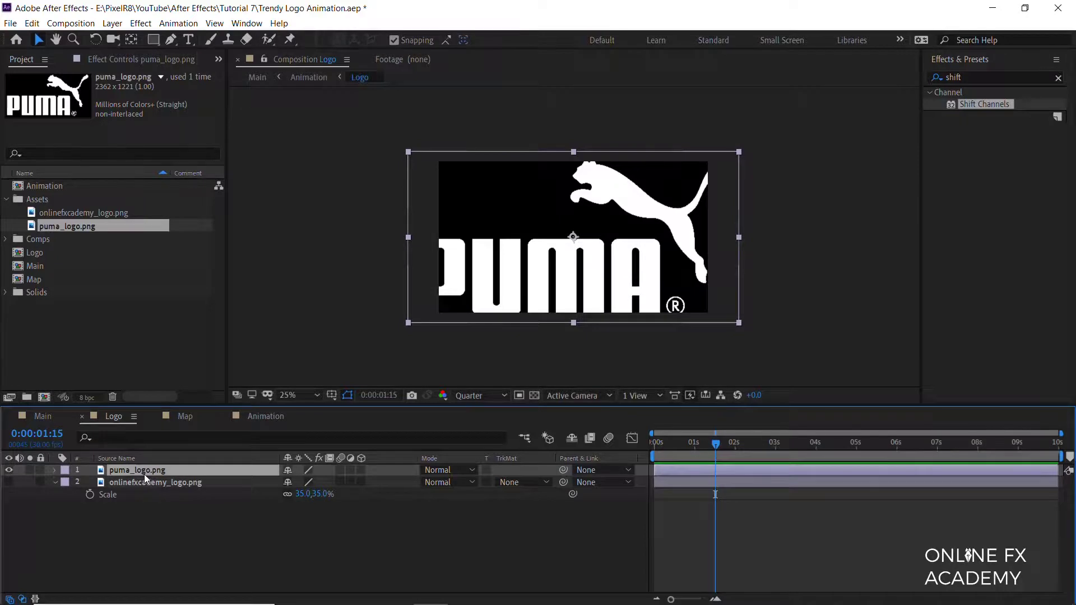
Step: Scale the puma_logo.png layer to 35% in the Logo composition
key(s)
click(306, 485)
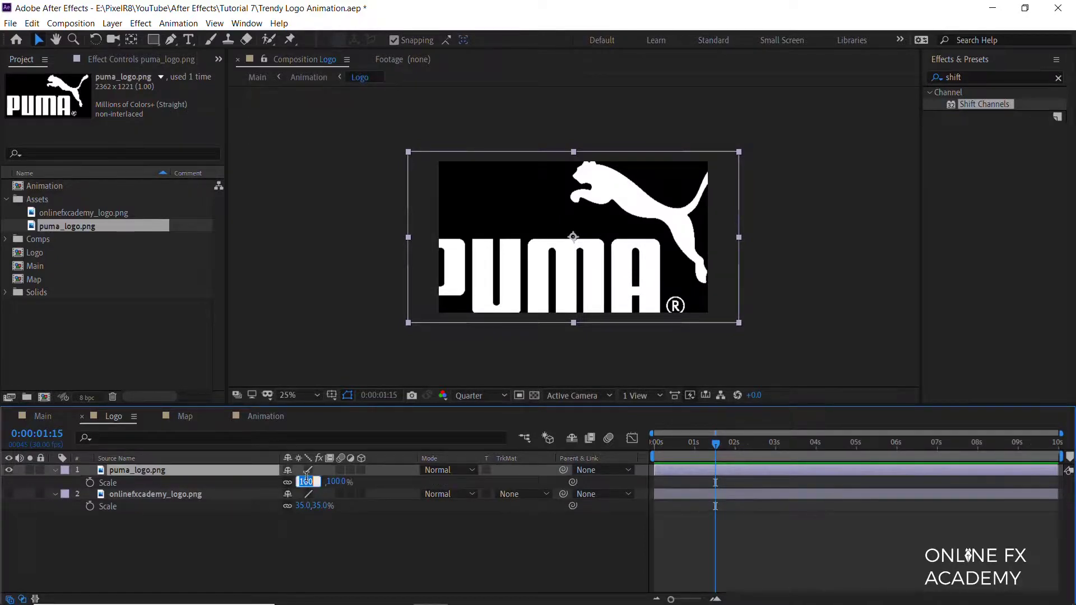
text(50)
key(Return)
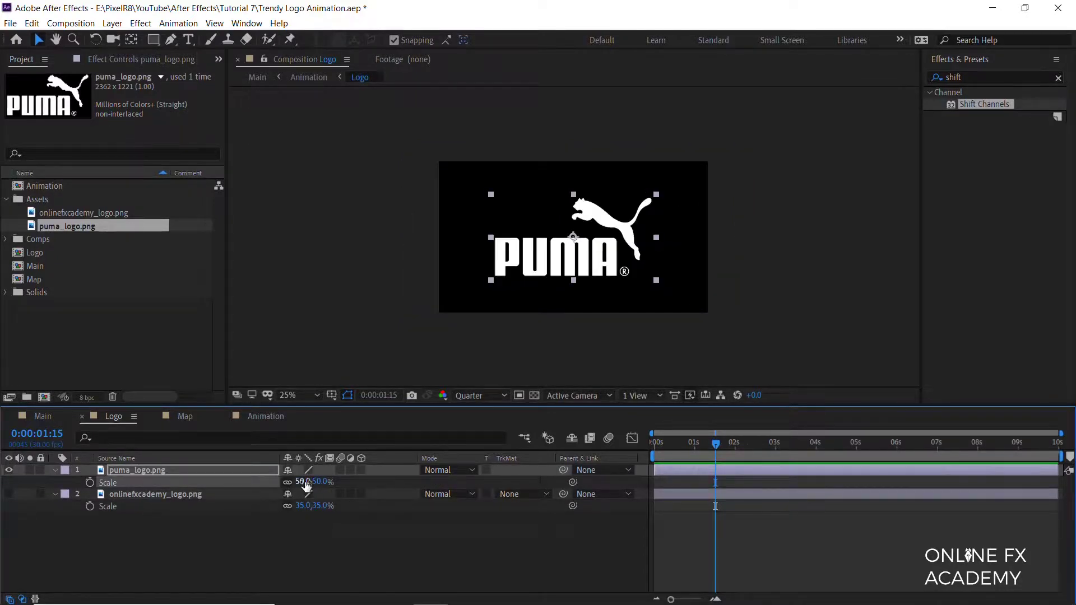
click(305, 481)
key(Return)
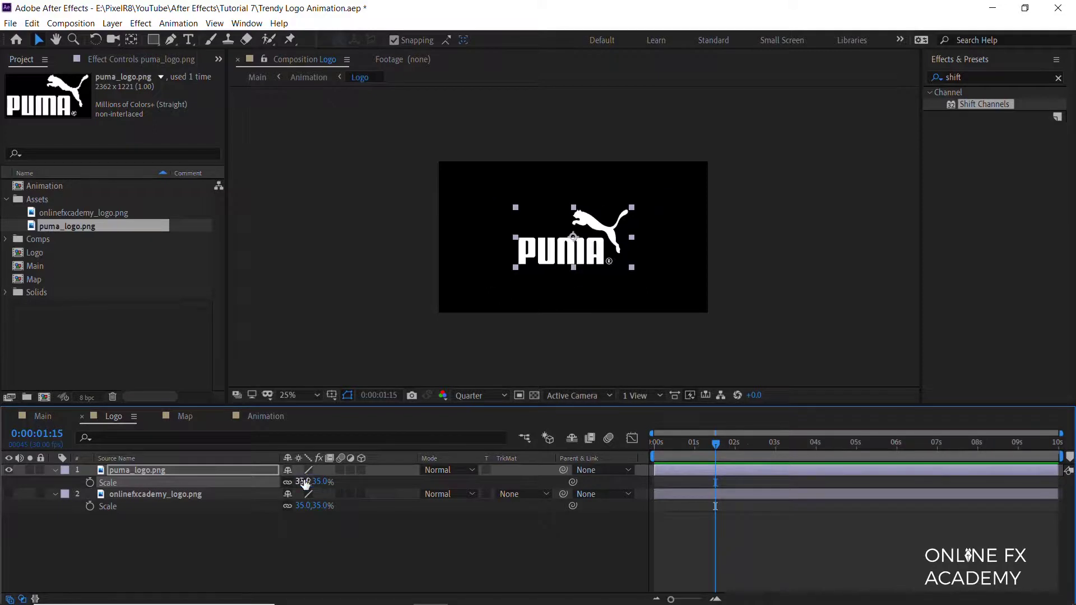
click(148, 549)
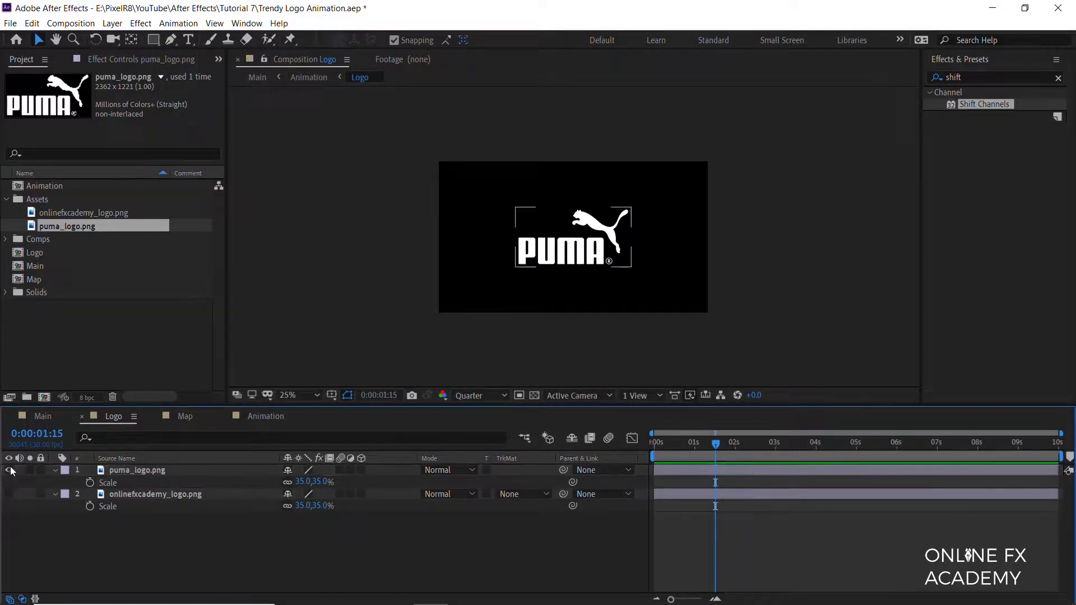
Step: Scrub Main from its first frame to check the animation with the Puma logo
click(46, 417)
click(654, 447)
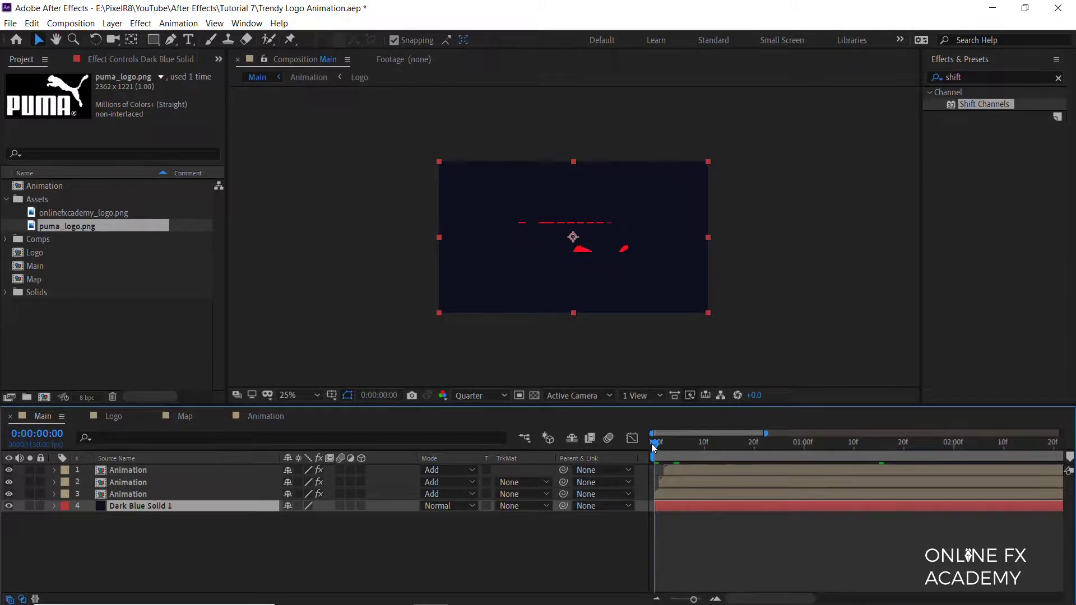
drag(653, 445, 721, 448)
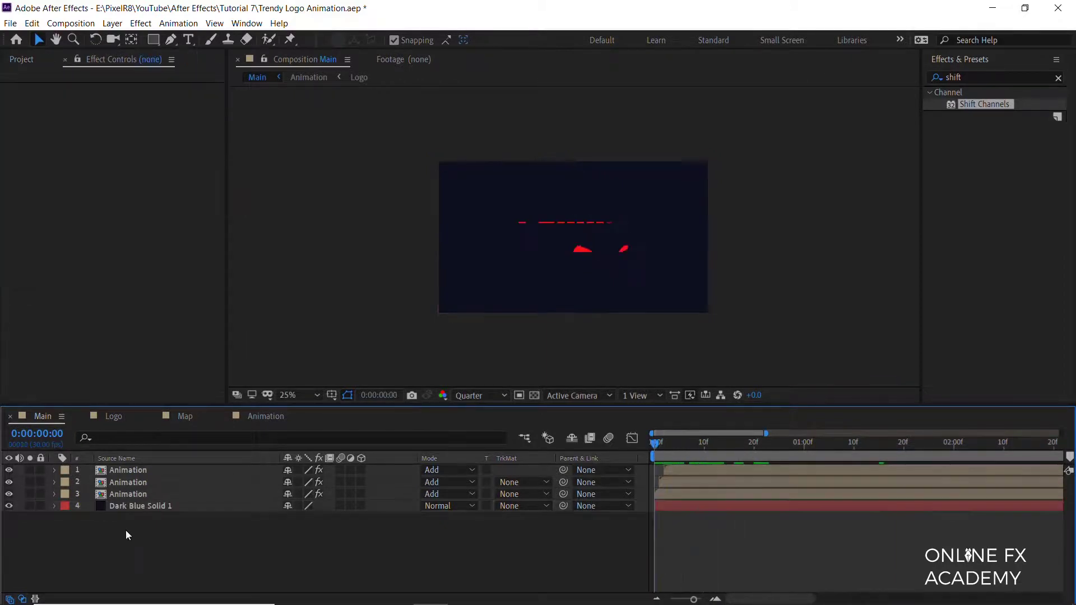
Step: In the Animation composition, make the Logo layer's first-frame Max Vertical Displacement more negative until the logo starts fully hidden, and scrub Main to check
click(132, 470)
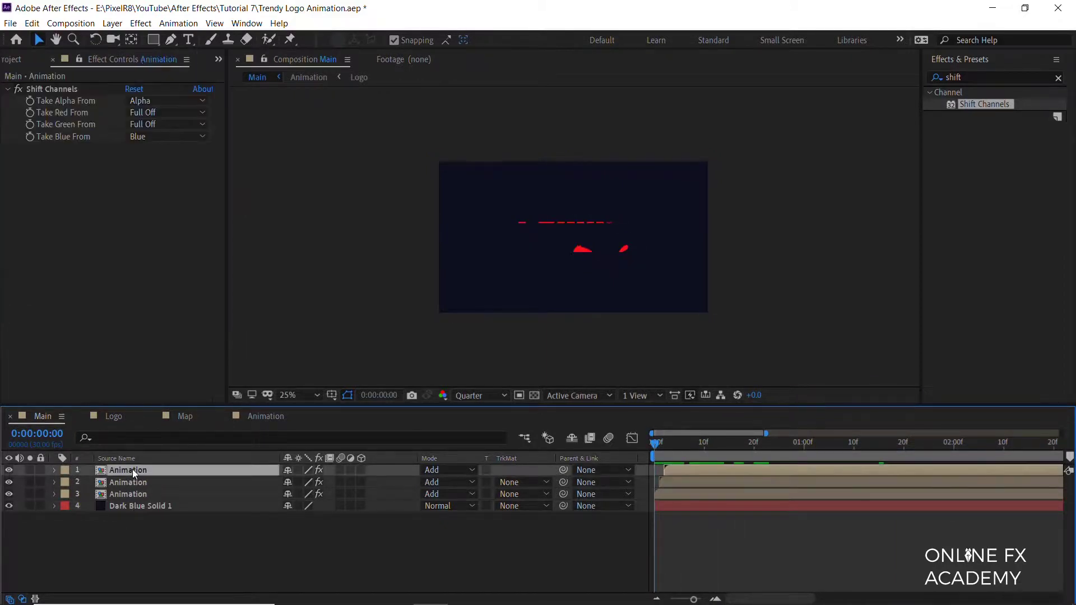
double_click(132, 469)
click(130, 470)
key(Home)
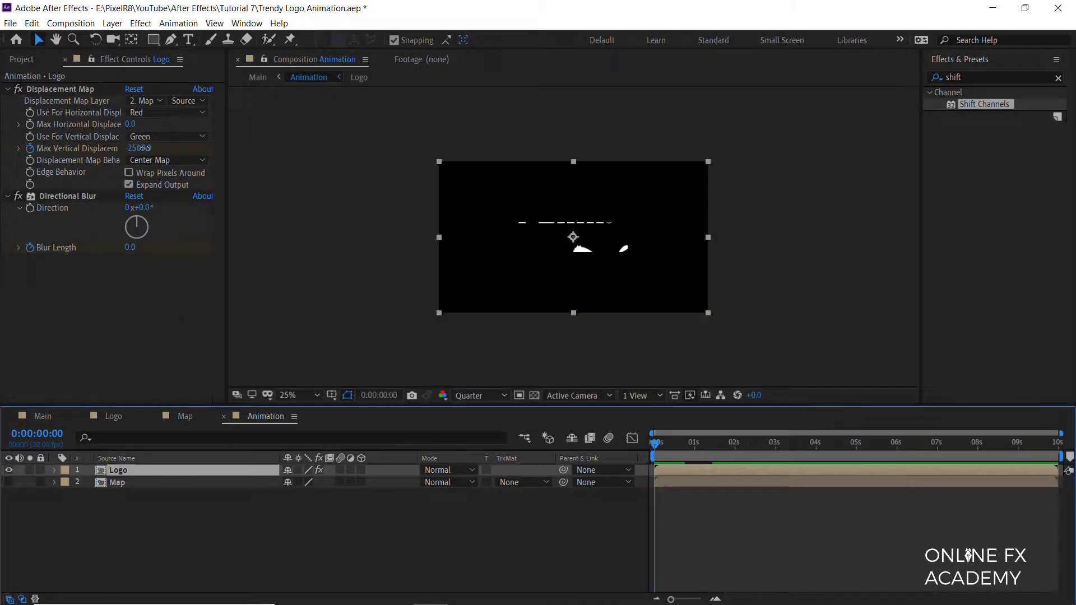
drag(147, 148, 1, 157)
click(43, 415)
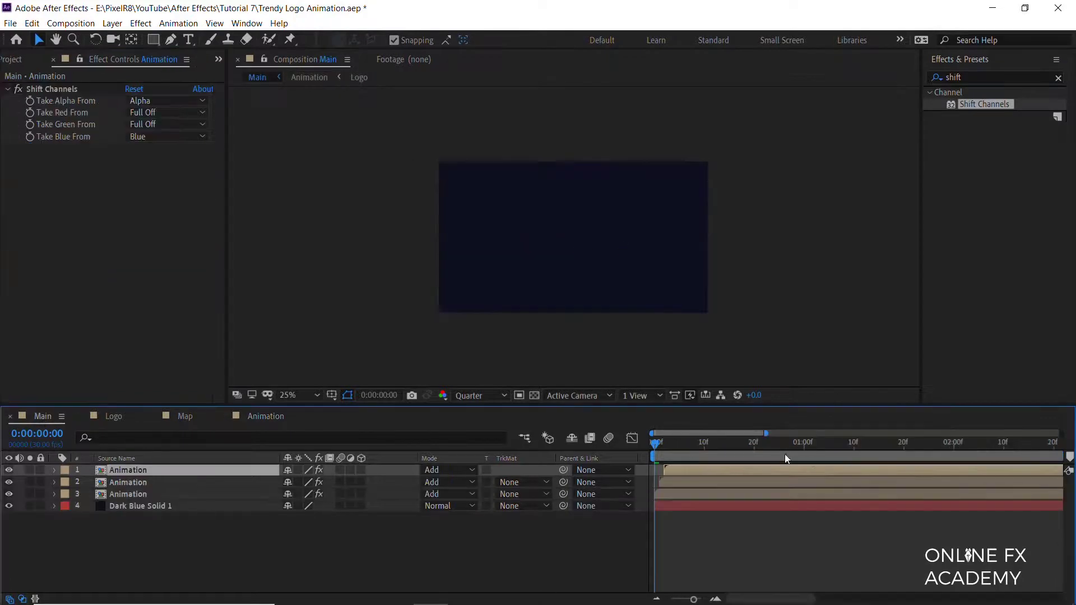
drag(655, 445, 909, 446)
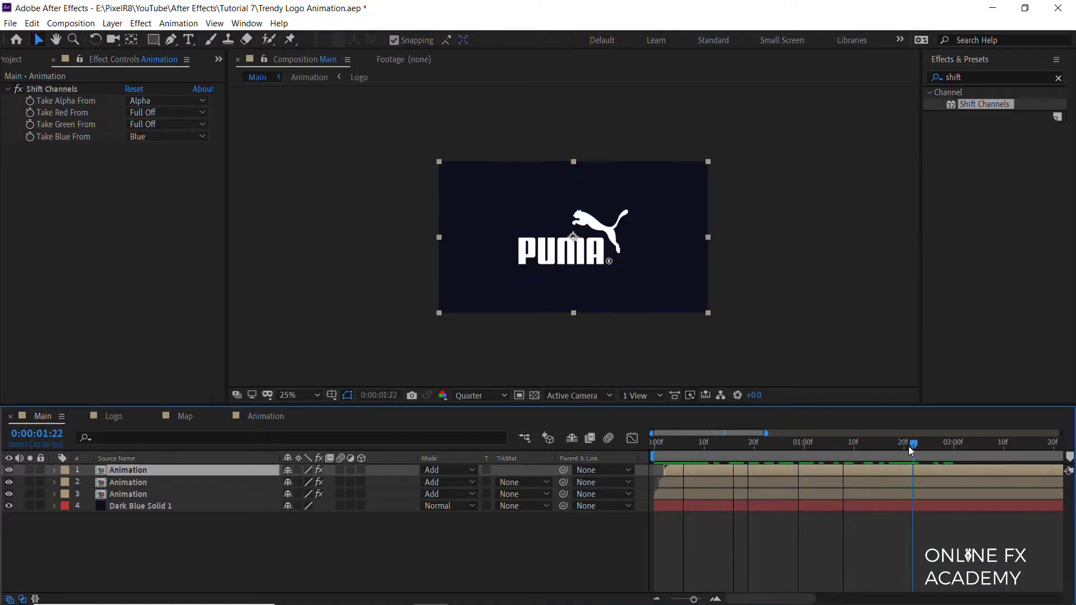